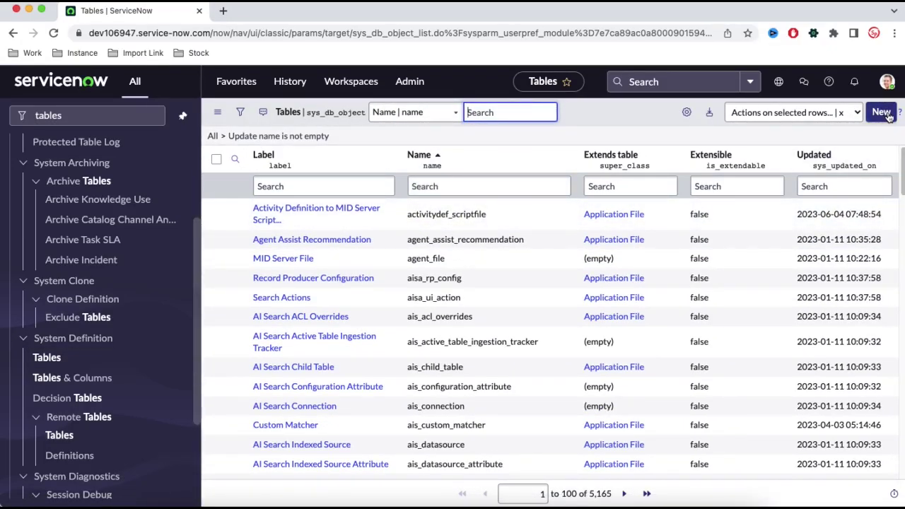
# Step: Filter the table names with *book, open the Book table's record and review its name, application and access controls
pyautogui.click(547, 183)
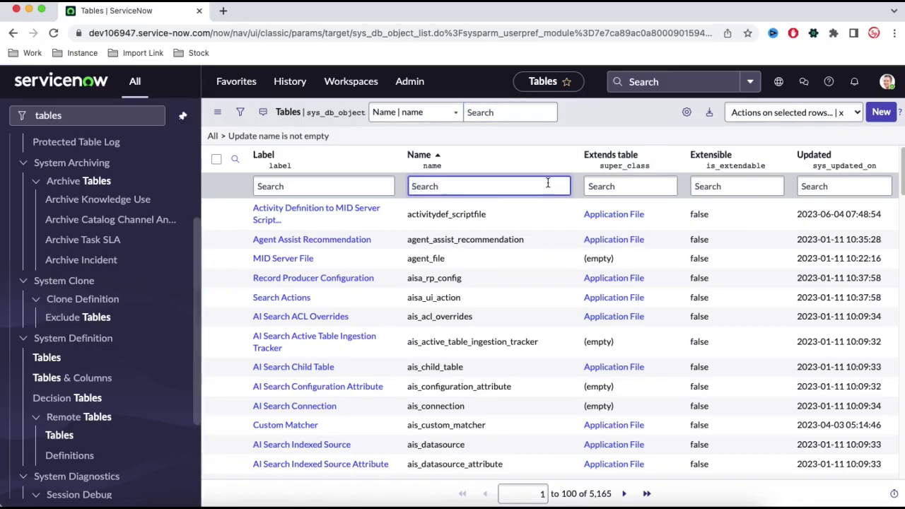
pyautogui.write('*book')
pyautogui.press('Return')
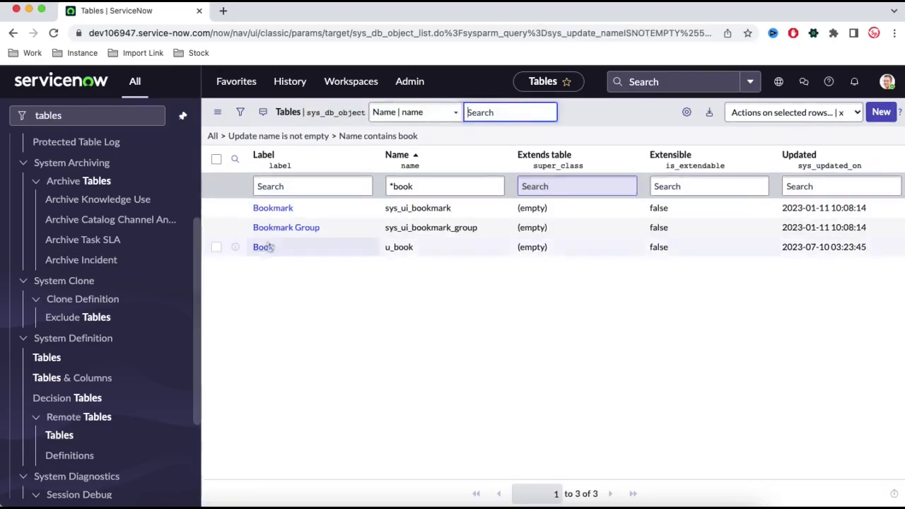
pyautogui.click(263, 248)
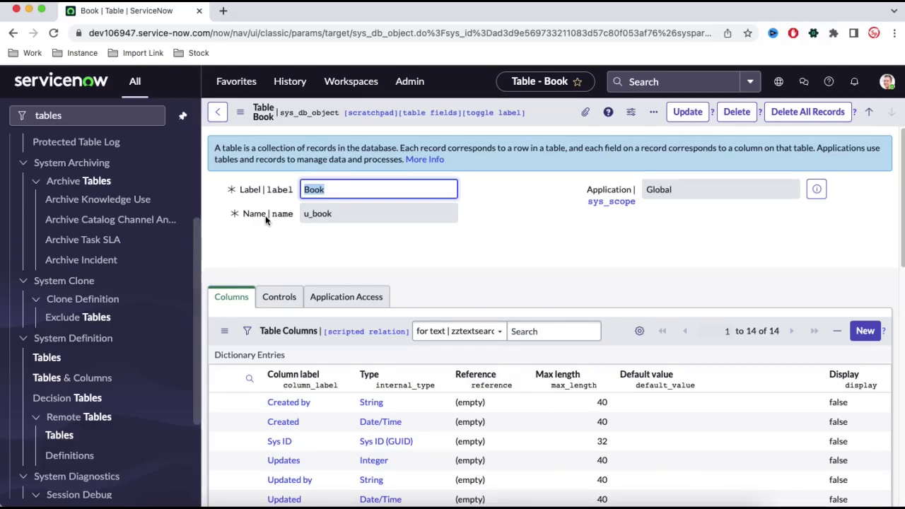
pyautogui.moveTo(267, 214); pyautogui.dragTo(293, 214)
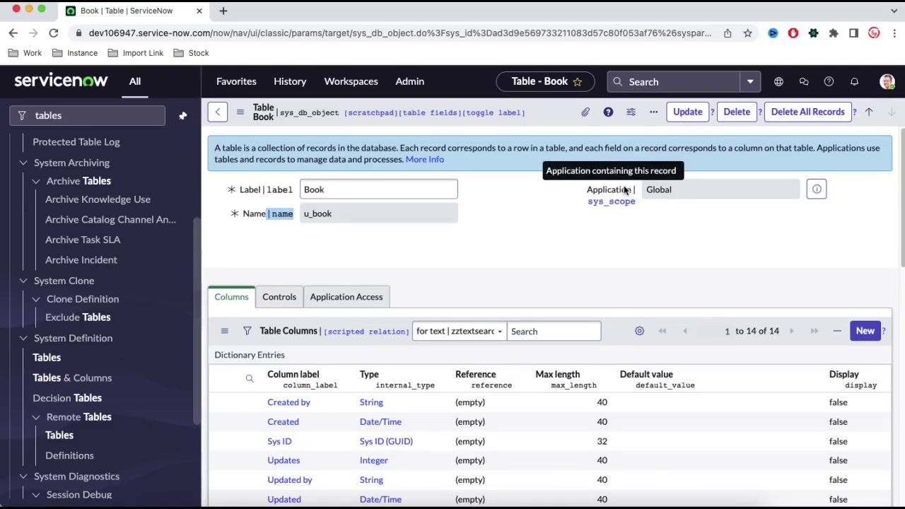
pyautogui.scroll(-9, 255, 237)
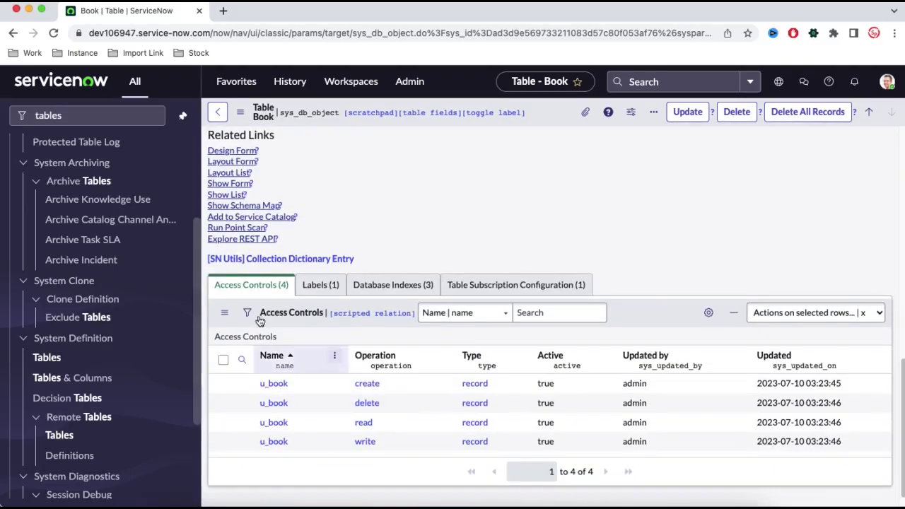
pyautogui.scroll(2, 254, 237)
pyautogui.scroll(8, 255, 237)
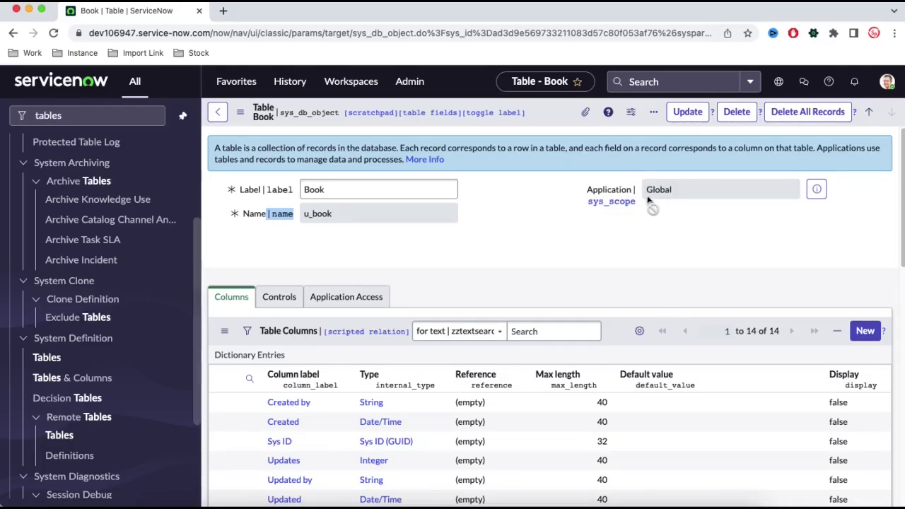
# Step: Find Studio in the application navigator with the filter "stud" and launch it
pyautogui.click(30, 113)
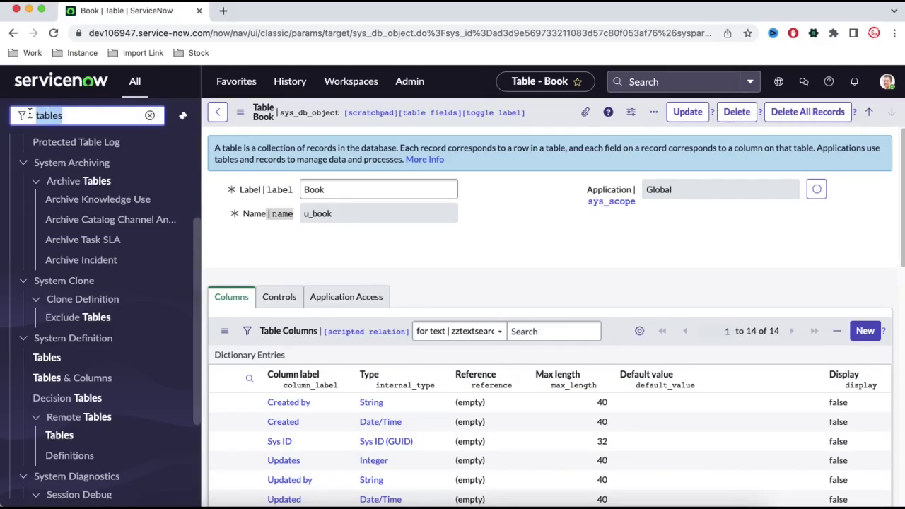
pyautogui.write('st')
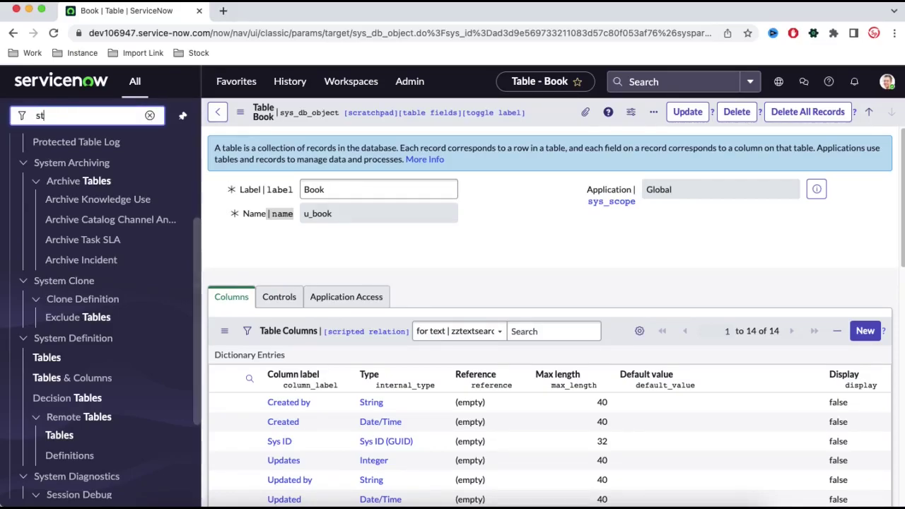
pyautogui.write('u')
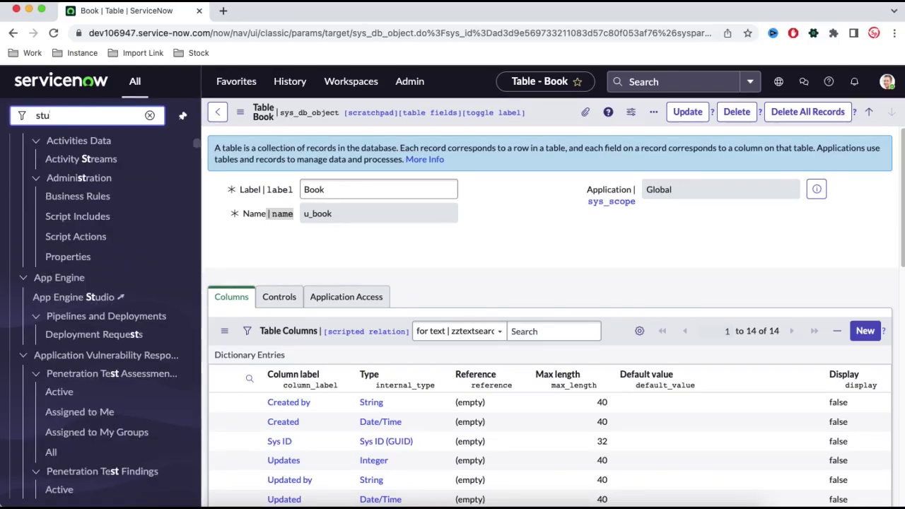
pyautogui.write('di')
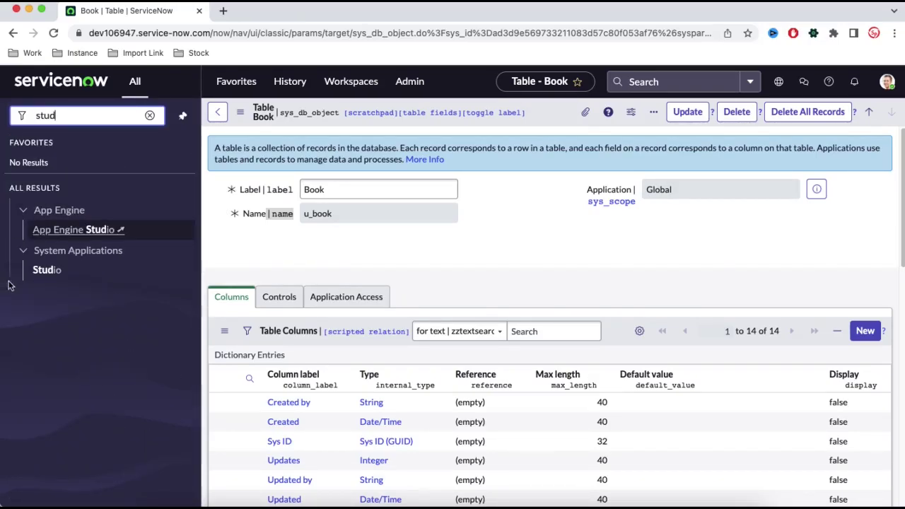
pyautogui.click(34, 276)
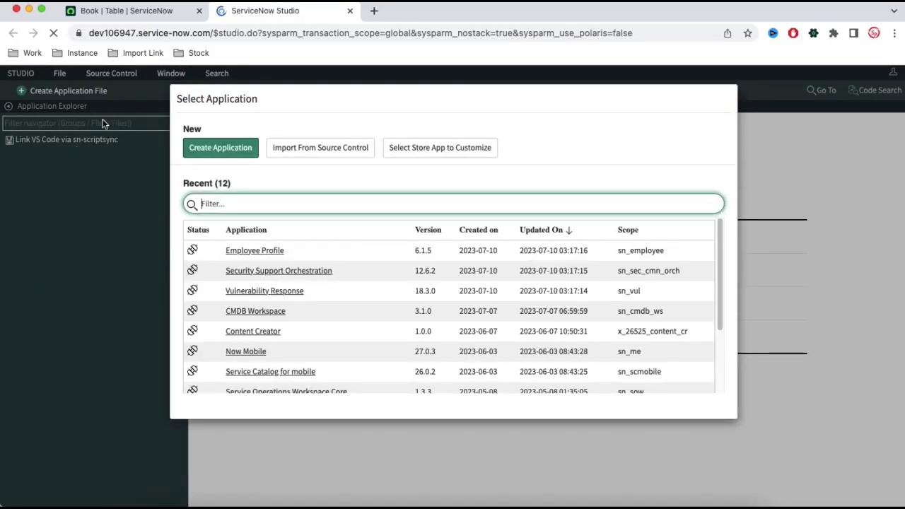
pyautogui.click(128, 11)
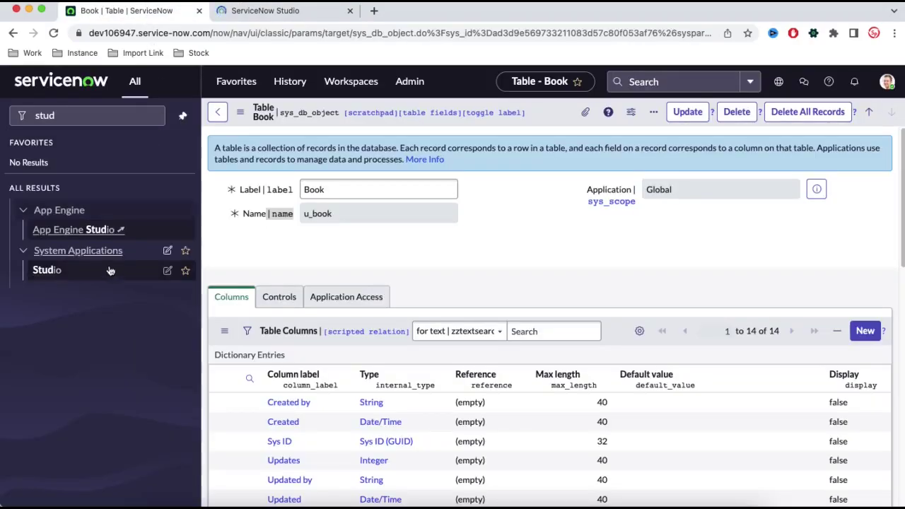
pyautogui.click(269, 16)
# Step: Look through the recent applications offered for selection, with their versions and scopes
pyautogui.scroll(-3, 344, 322)
pyautogui.scroll(1, 345, 322)
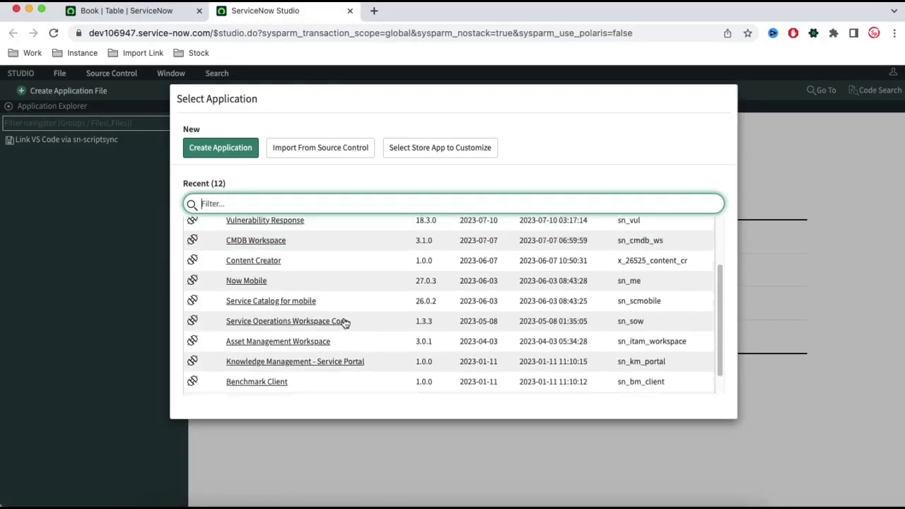
pyautogui.scroll(2, 344, 319)
pyautogui.scroll(-4, 343, 319)
pyautogui.scroll(4, 344, 323)
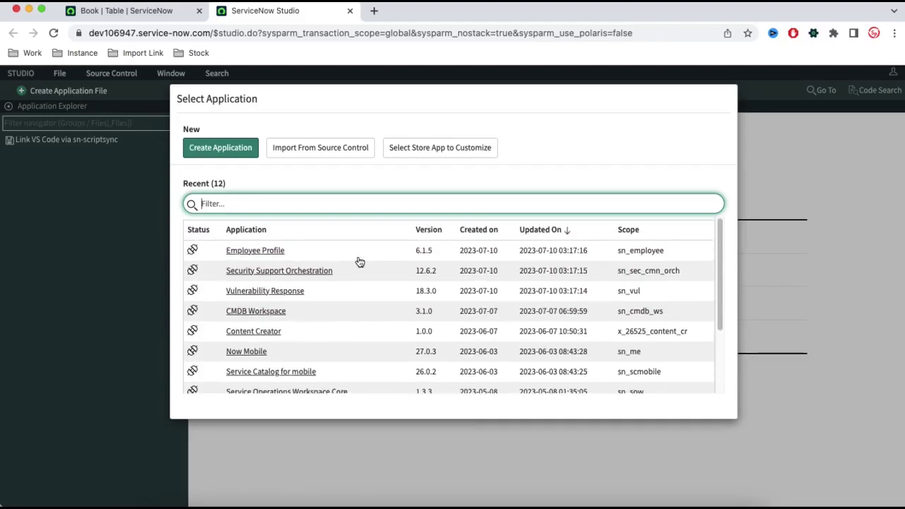
pyautogui.scroll(-3, 419, 329)
pyautogui.scroll(2, 403, 290)
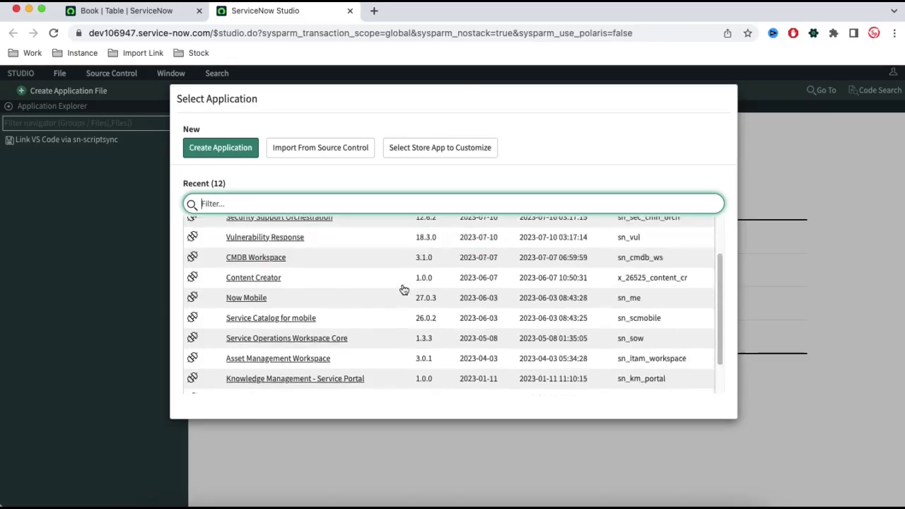
pyautogui.scroll(2, 403, 290)
pyautogui.scroll(-3, 403, 290)
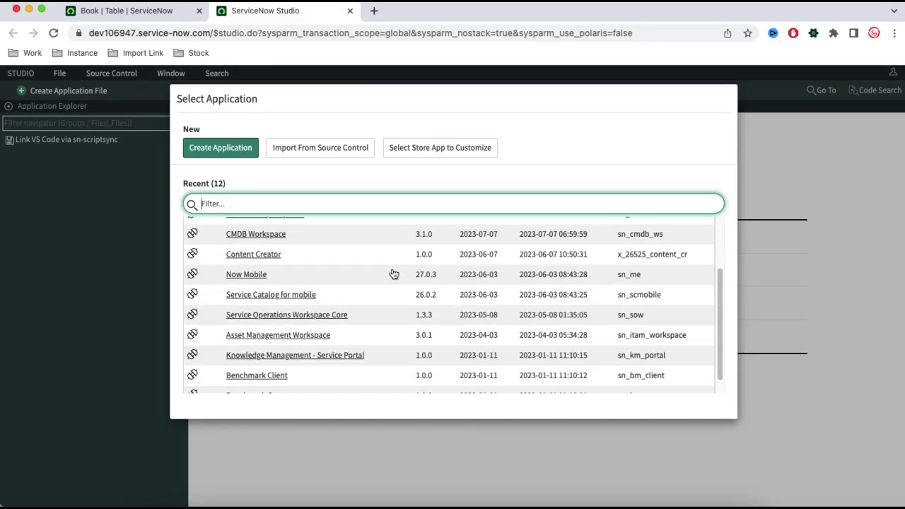
pyautogui.scroll(-1, 394, 274)
pyautogui.scroll(4, 394, 273)
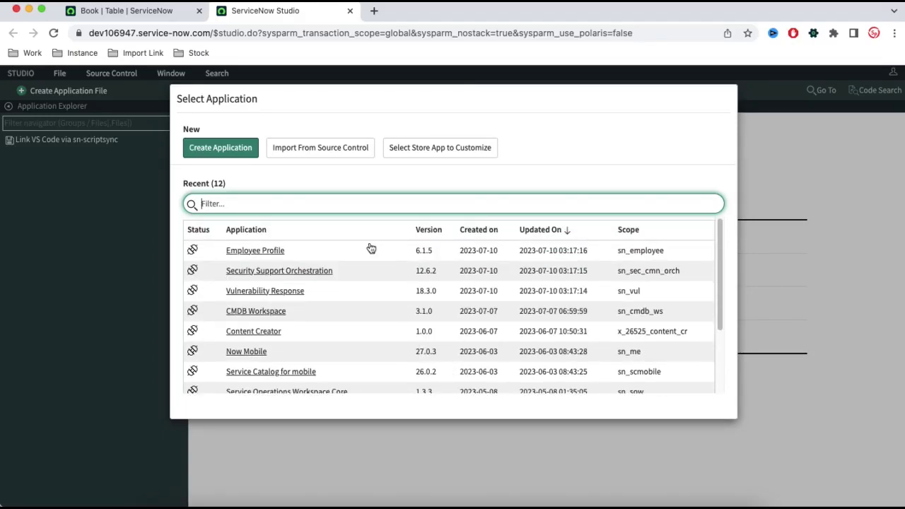
pyautogui.scroll(-1, 404, 351)
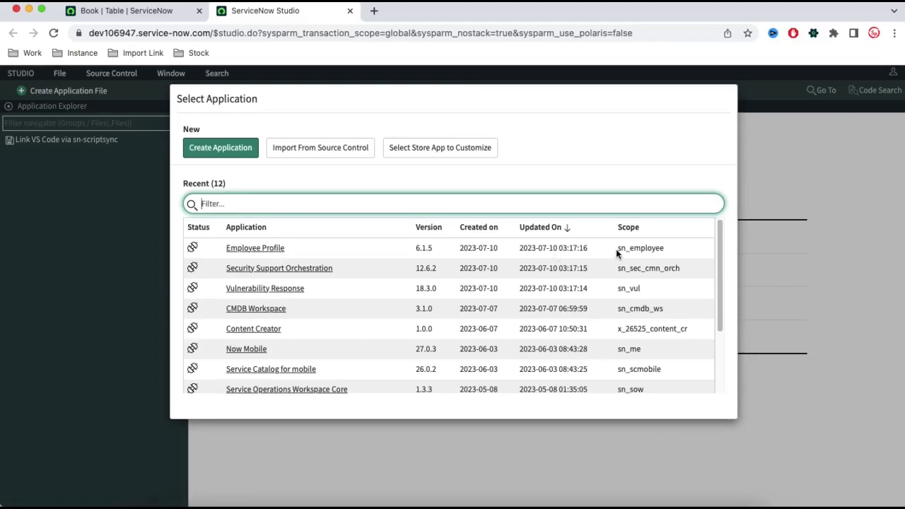
# Step: Examine the scope and version of the Employee Profile application
pyautogui.moveTo(616, 248); pyautogui.dragTo(670, 252)
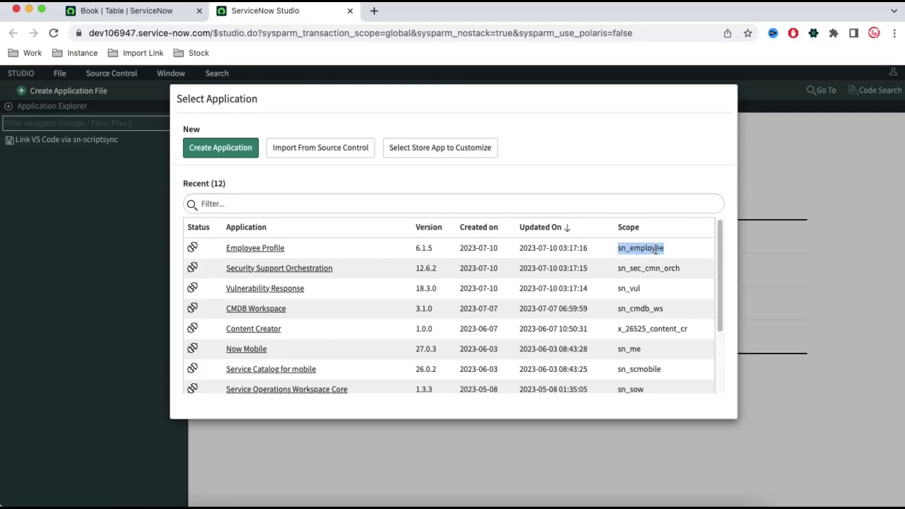
pyautogui.click(436, 250)
pyautogui.moveTo(436, 251); pyautogui.dragTo(417, 248)
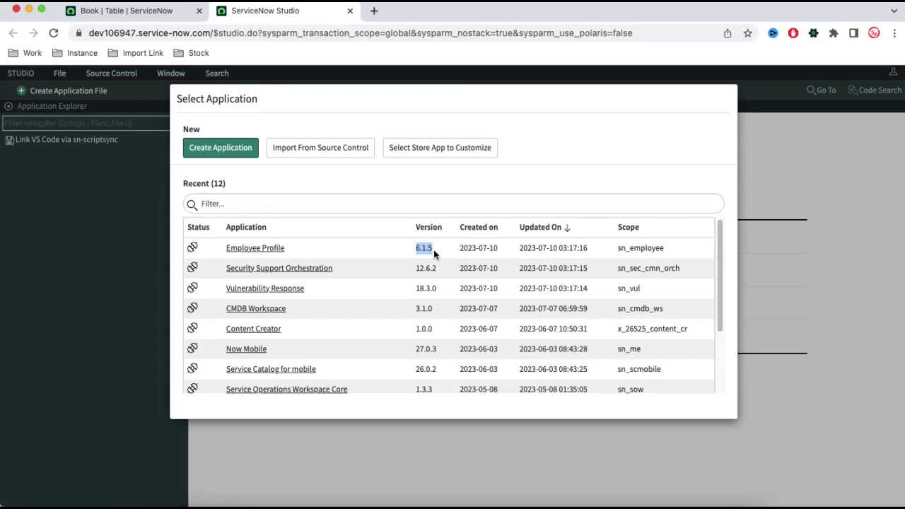
pyautogui.scroll(-3, 471, 259)
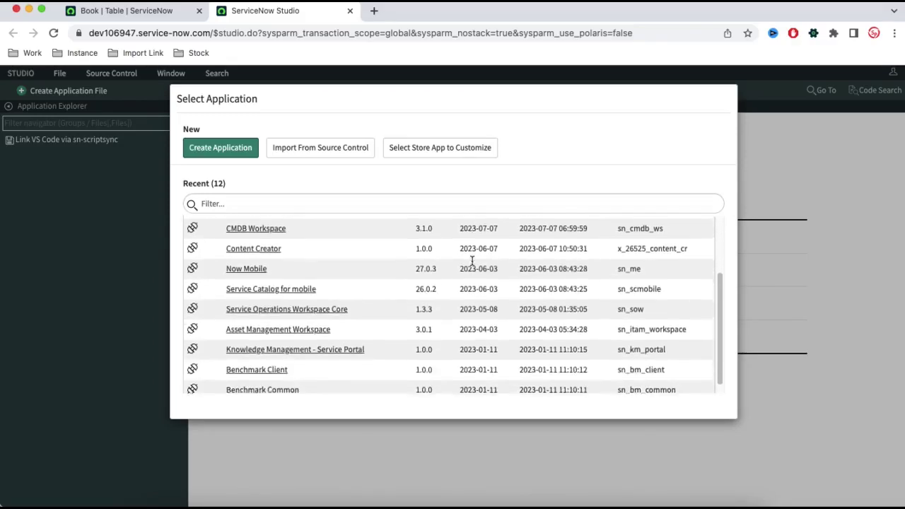
pyautogui.scroll(4, 471, 260)
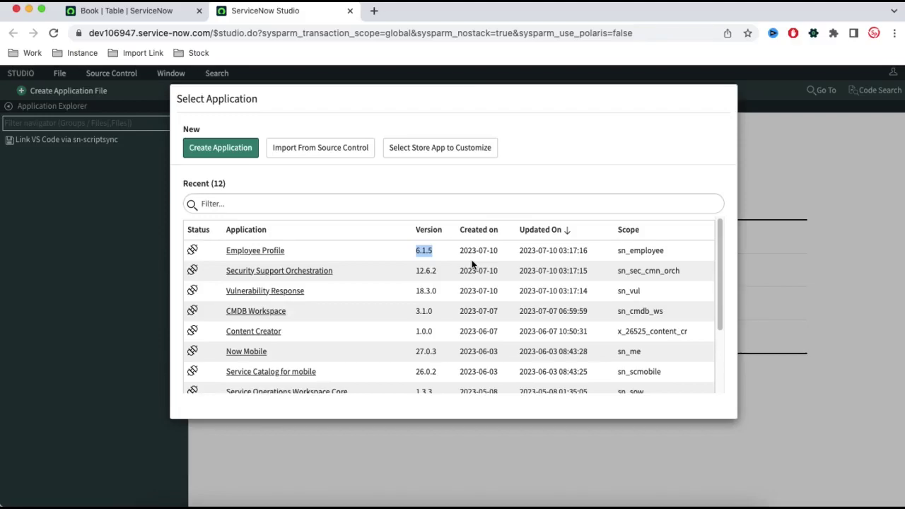
# Step: Examine the Content Creator application's scope name and the parts of its prefix
pyautogui.scroll(-1, 472, 260)
pyautogui.click(617, 306)
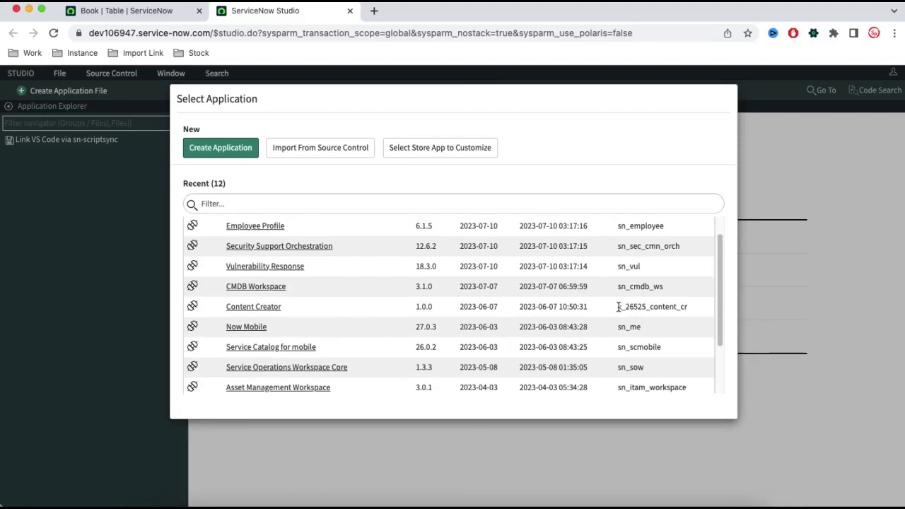
pyautogui.moveTo(625, 306)
pyautogui.mouseDown()
pyautogui.moveTo(684, 306)
pyautogui.moveTo(628, 308)
pyautogui.mouseUp()
pyautogui.moveTo(617, 307); pyautogui.dragTo(679, 307)
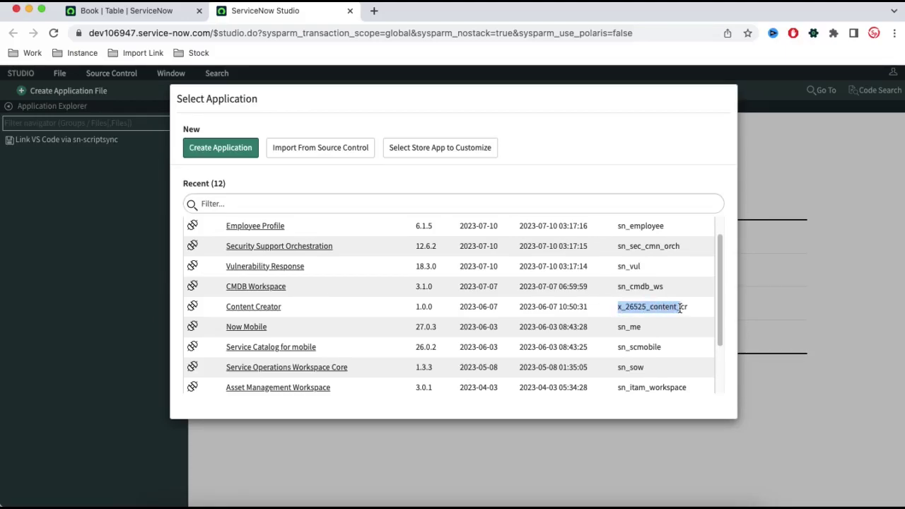
pyautogui.click(622, 308)
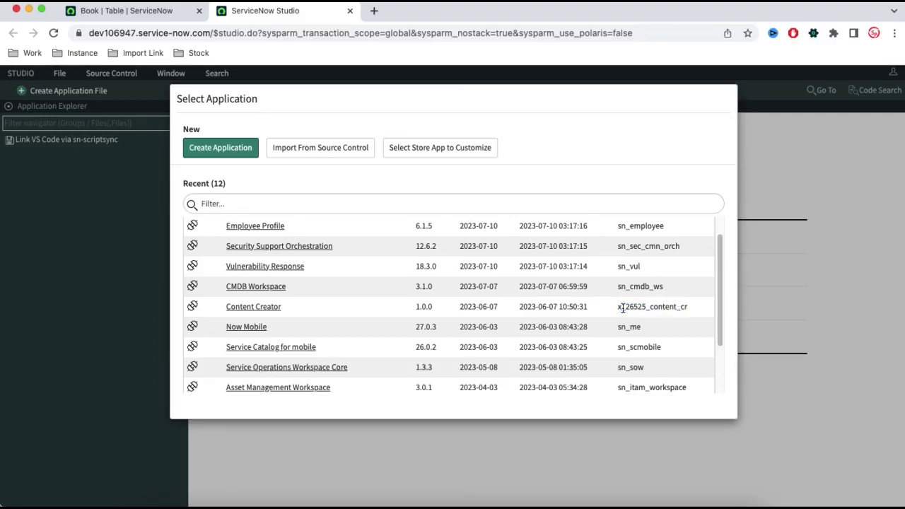
pyautogui.scroll(-3, 625, 311)
pyautogui.scroll(5, 636, 321)
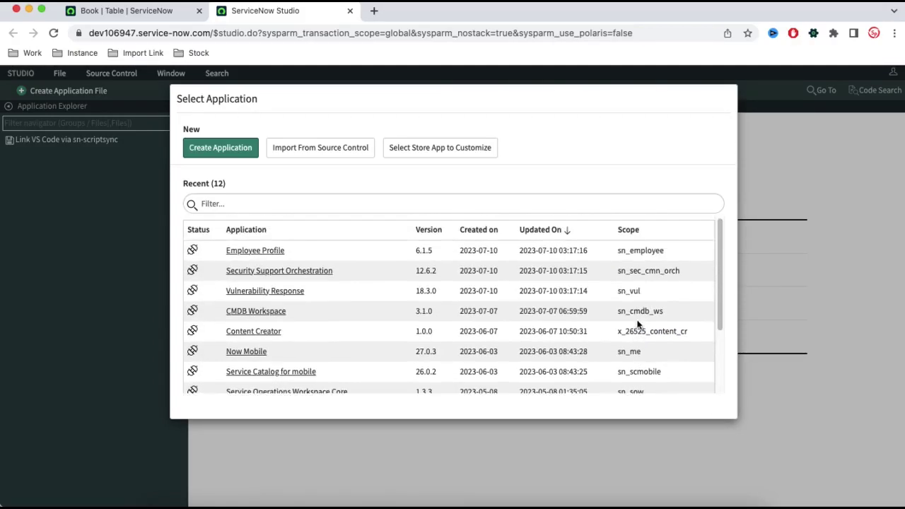
pyautogui.moveTo(619, 330)
pyautogui.mouseDown()
pyautogui.moveTo(675, 331)
pyautogui.moveTo(626, 333)
pyautogui.mouseUp()
pyautogui.moveTo(626, 332); pyautogui.dragTo(642, 332)
pyautogui.moveTo(625, 332); pyautogui.dragTo(647, 332)
# Step: Start creating a new application and review its scope field and general information form
pyautogui.click(233, 158)
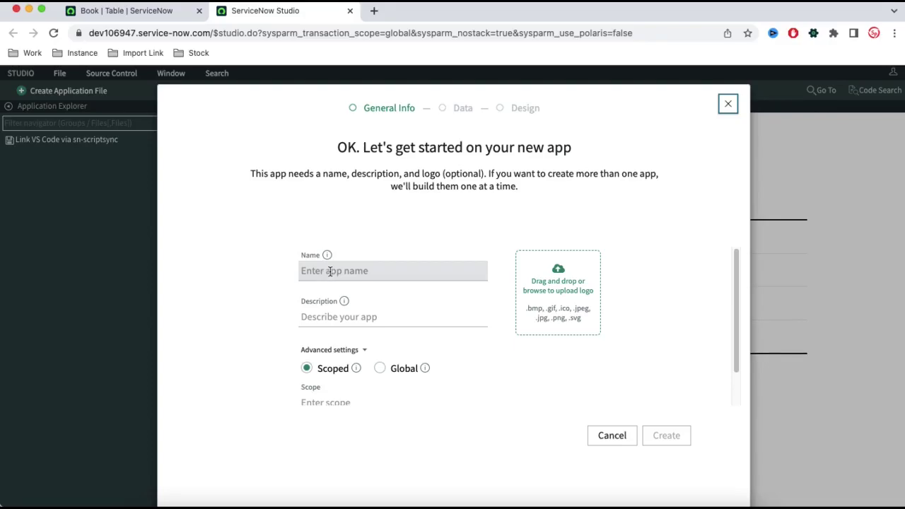
pyautogui.scroll(-1, 325, 275)
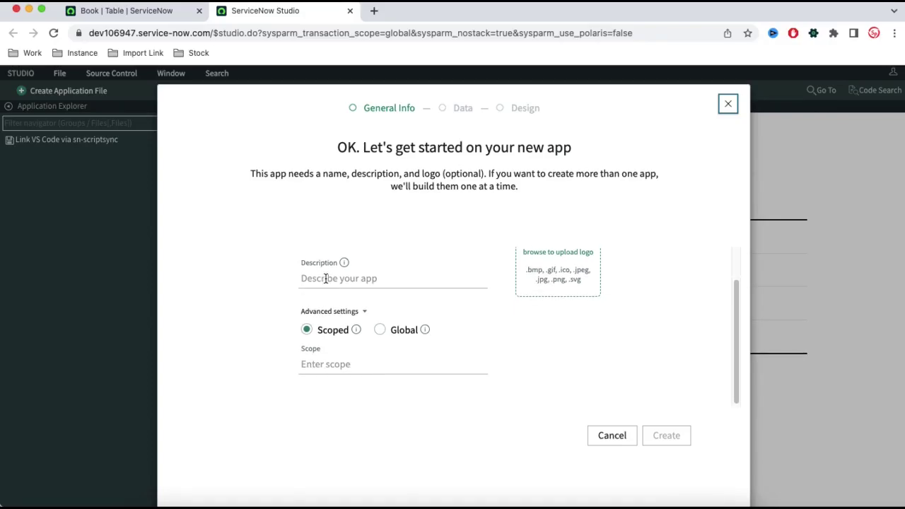
pyautogui.click(324, 363)
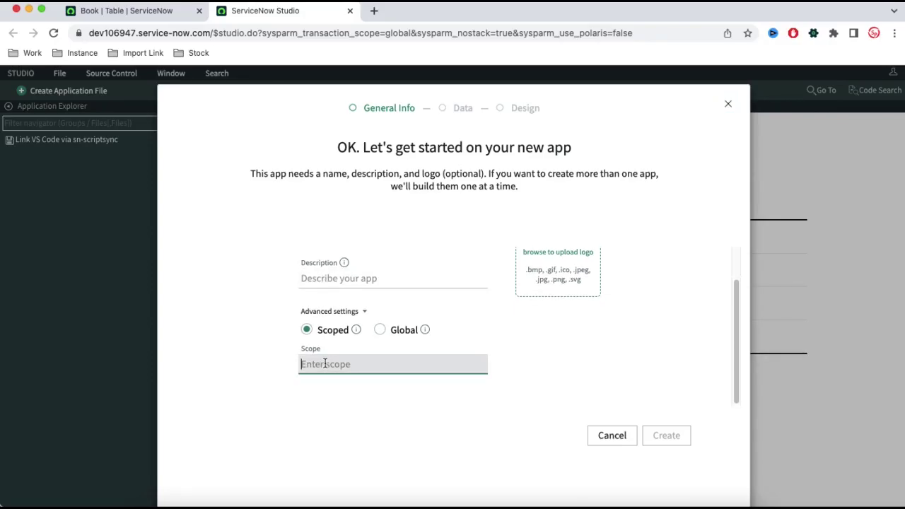
pyautogui.scroll(1, 498, 352)
pyautogui.click(435, 284)
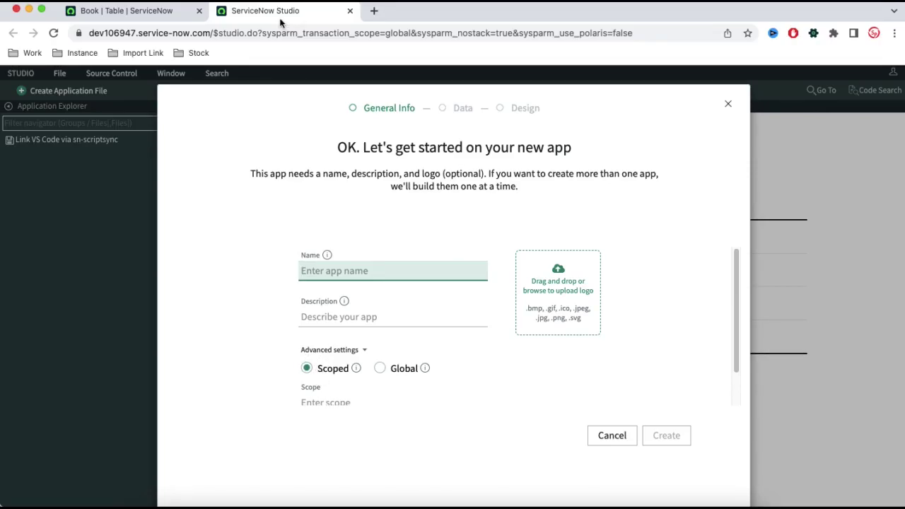
# Step: Check the current application scope on the Book table page, and return to the new application form
pyautogui.click(170, 11)
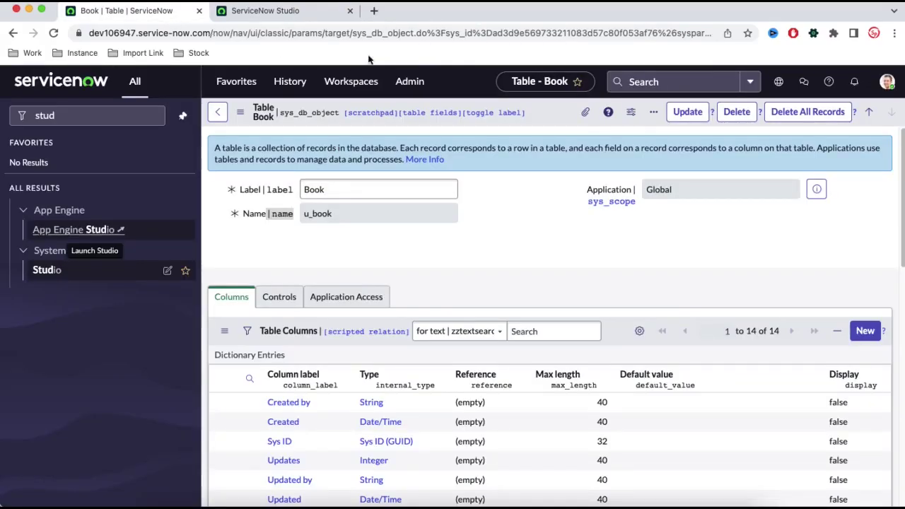
pyautogui.click(778, 82)
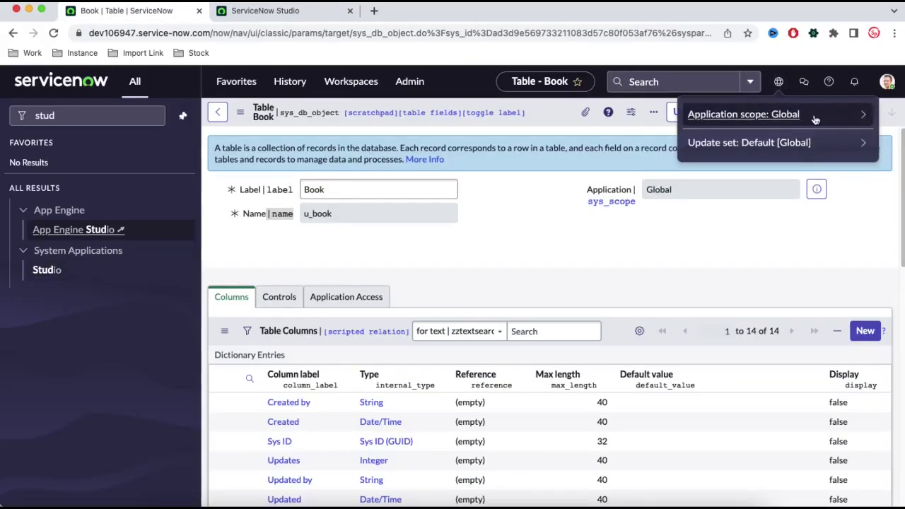
pyautogui.click(293, 13)
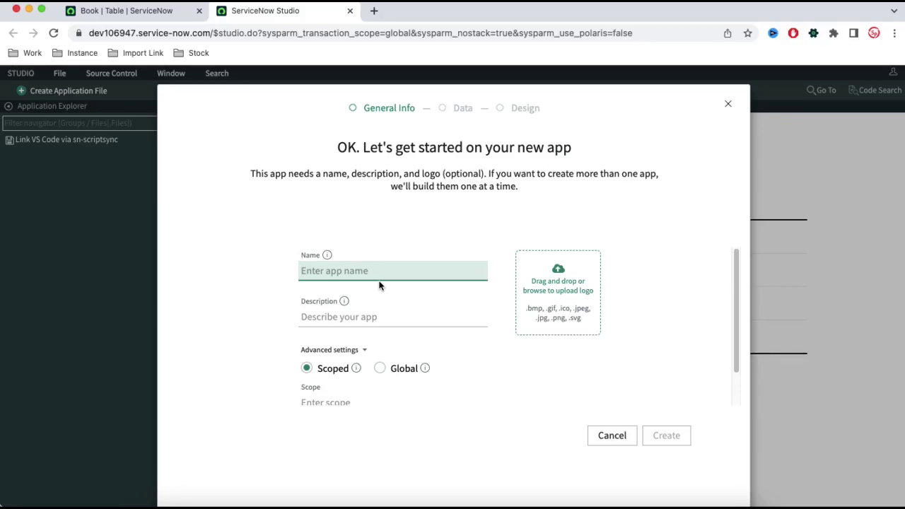
# Step: Name the new application Library Management
pyautogui.write('L')
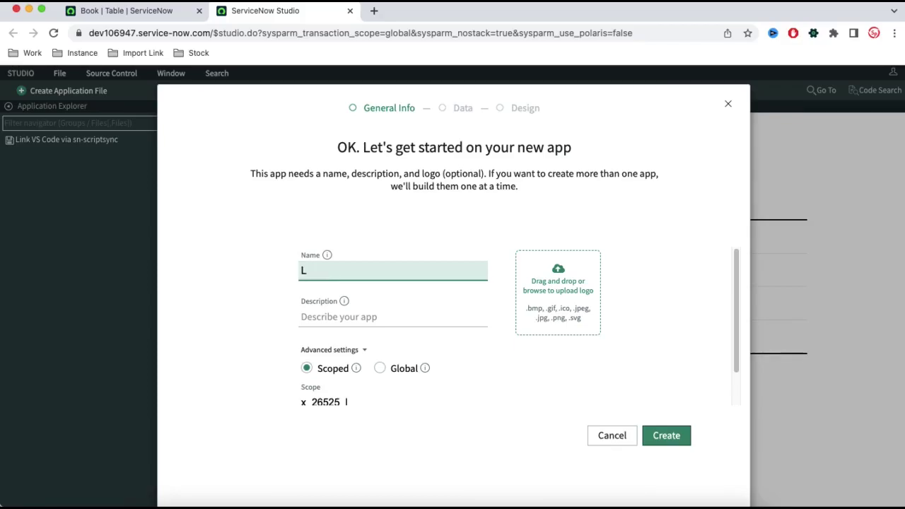
pyautogui.write('ibr')
pyautogui.write('ary Mana')
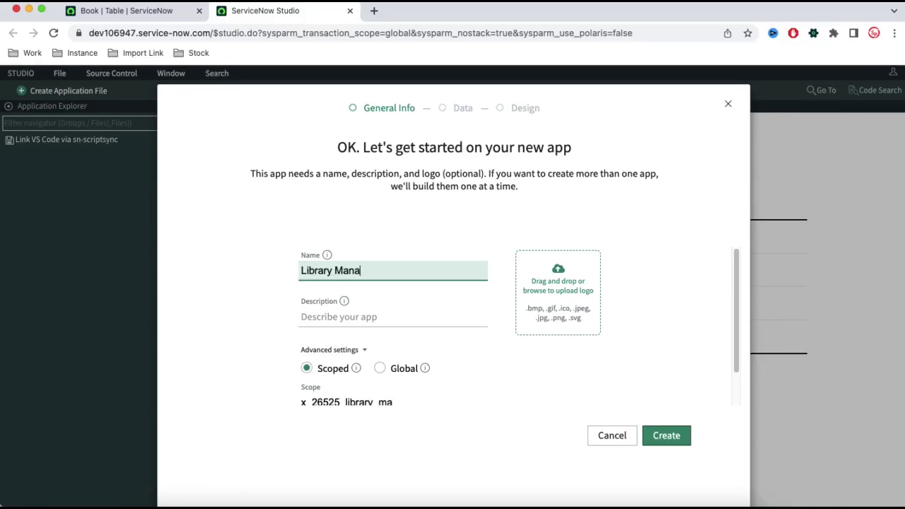
pyautogui.write('gement')
pyautogui.click(397, 302)
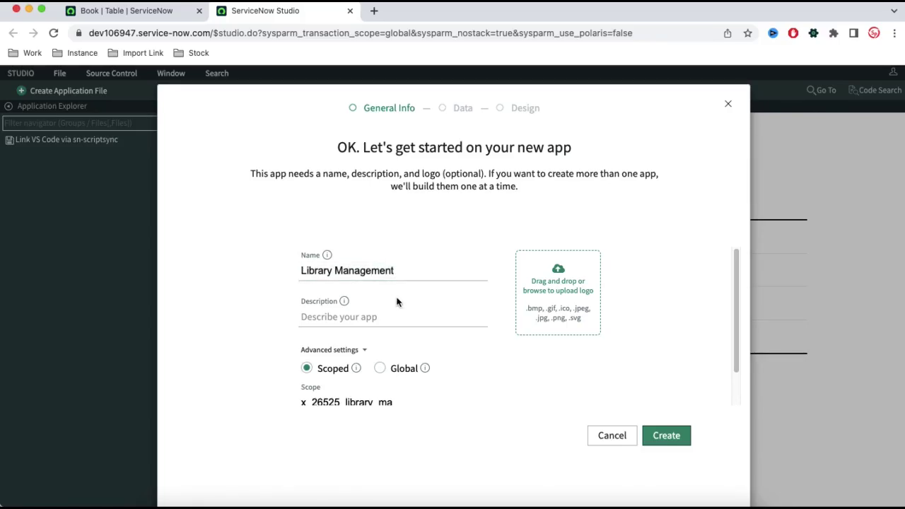
# Step: Shorten the application's scope name to x_26525_lib_mag
pyautogui.scroll(-2, 398, 308)
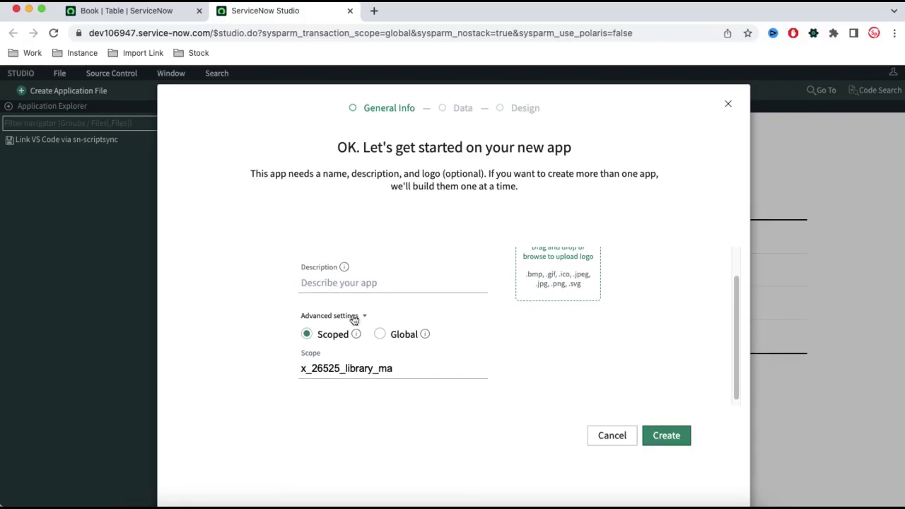
pyautogui.click(377, 368)
pyautogui.press('BackSpace')
pyautogui.press('BackSpace')
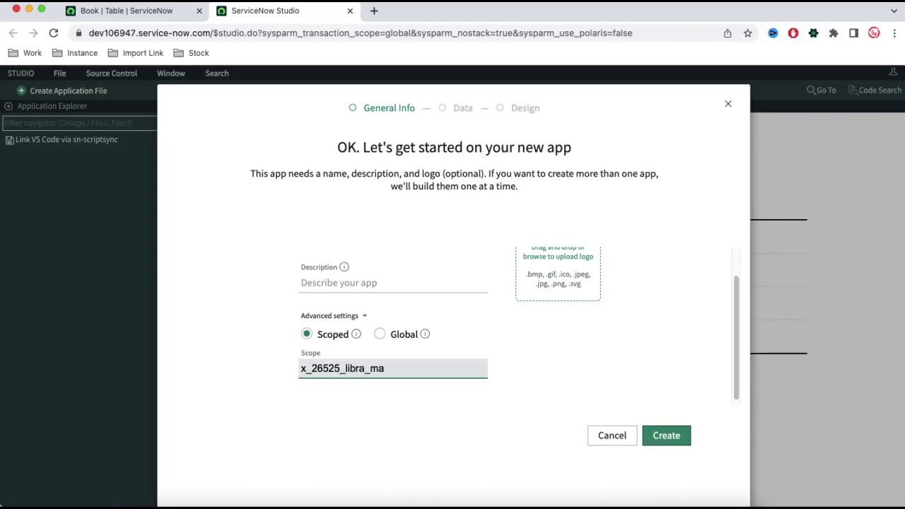
pyautogui.press('BackSpace')
pyautogui.press('BackSpace')
pyautogui.click(383, 373)
pyautogui.write('g')
# Step: Try to remove the x_26525 prefix from the scope name, and undo the removal
pyautogui.moveTo(346, 368); pyautogui.dragTo(285, 373)
pyautogui.click(324, 368)
pyautogui.press('BackSpace')
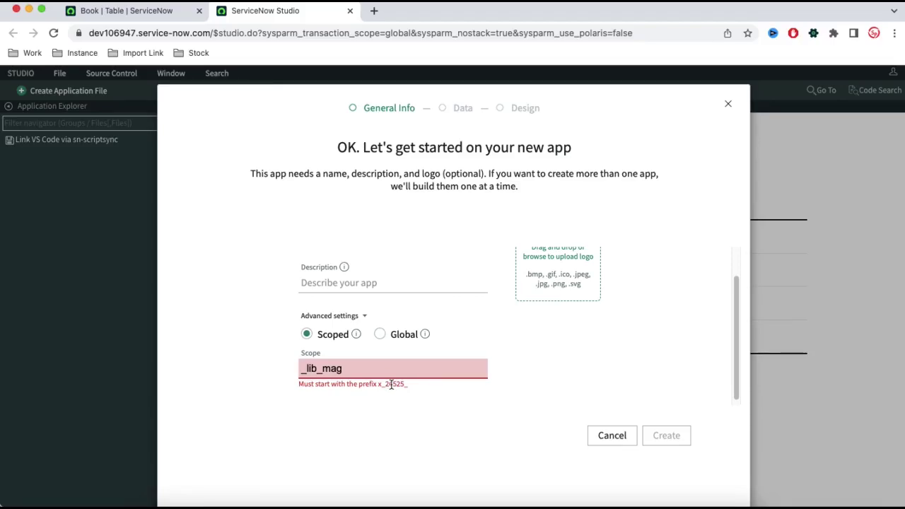
pyautogui.press('super+z')
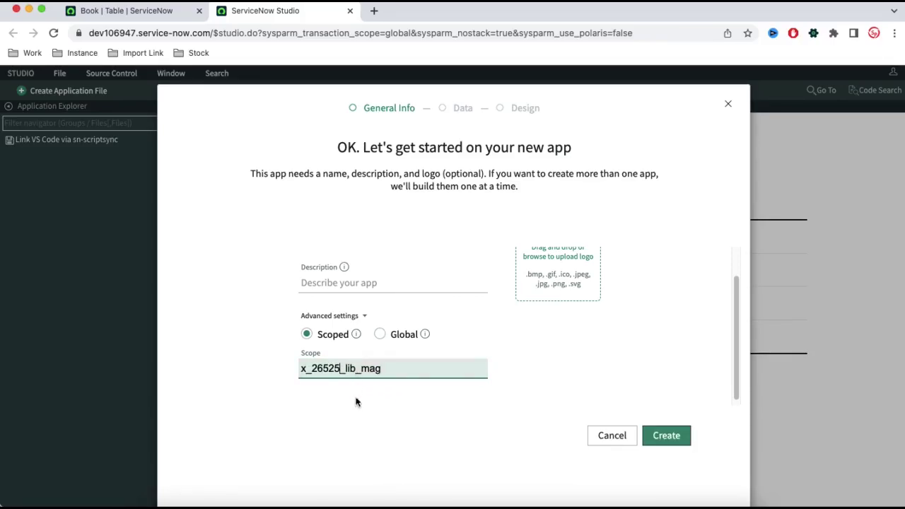
# Step: Check the number in the scope prefix and the application name, and create the scoped application
pyautogui.scroll(1, 359, 390)
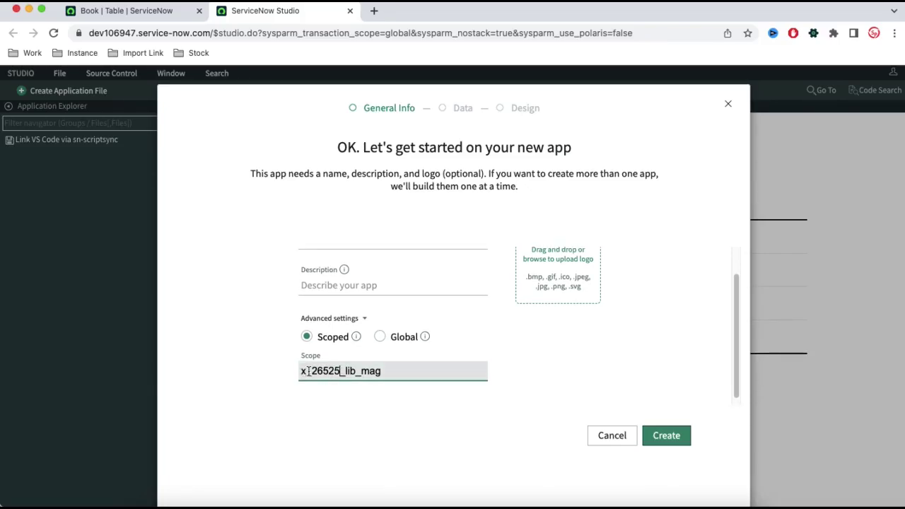
pyautogui.moveTo(311, 370); pyautogui.dragTo(343, 370)
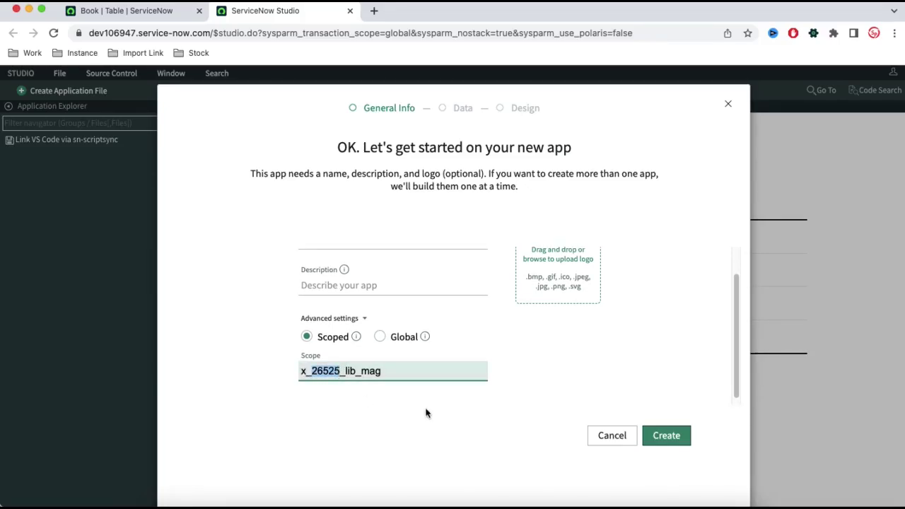
pyautogui.click(396, 371)
pyautogui.scroll(2, 398, 379)
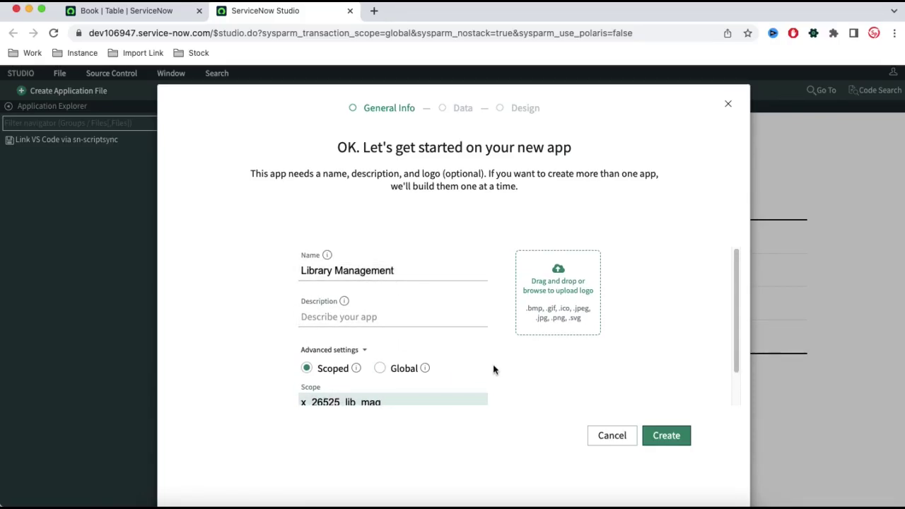
pyautogui.scroll(-3, 492, 367)
pyautogui.click(665, 436)
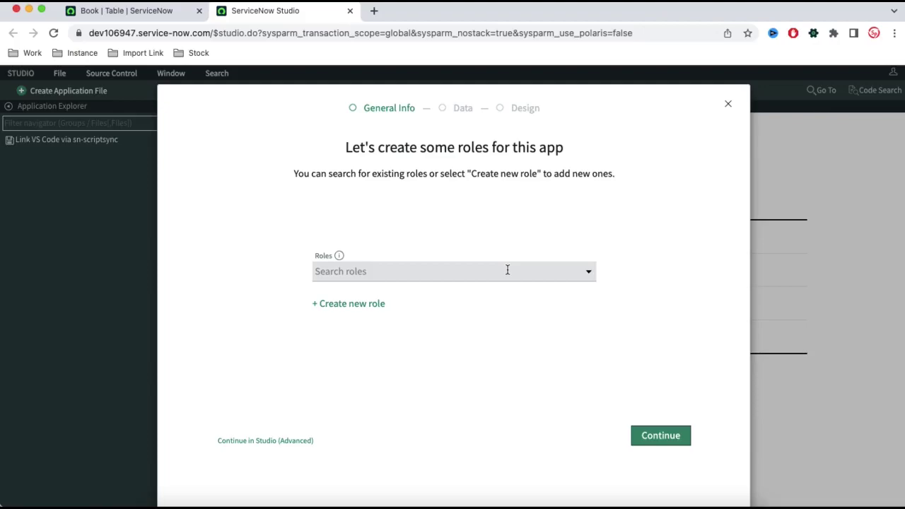
# Step: Create a role named admin for the application and choose the Classic format
pyautogui.click(368, 303)
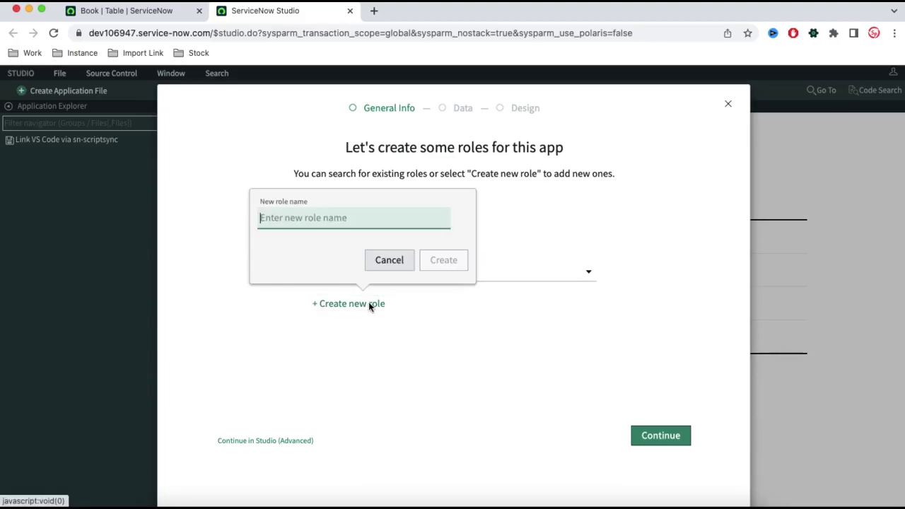
pyautogui.write('admin')
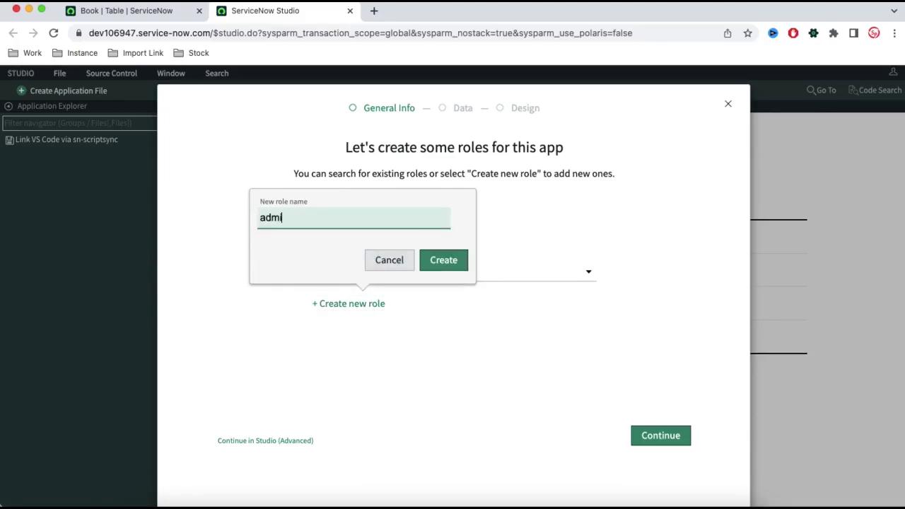
pyautogui.click(448, 260)
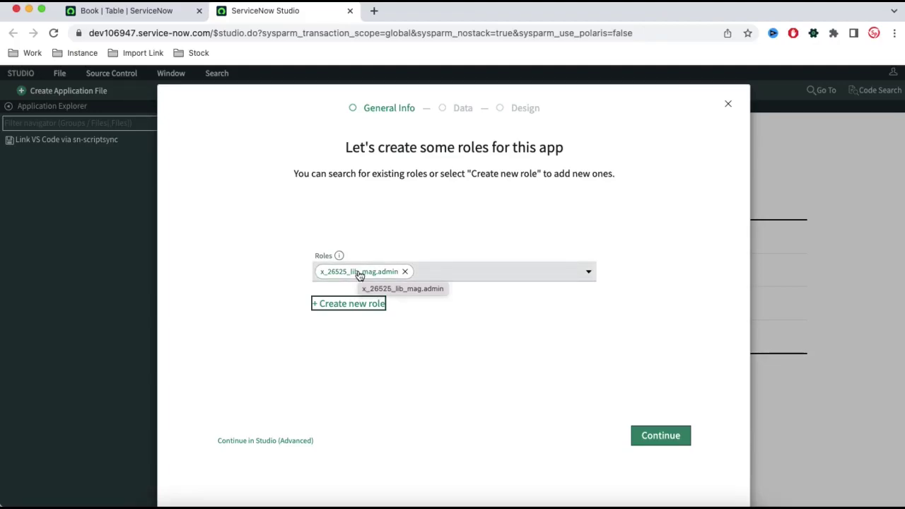
pyautogui.click(657, 439)
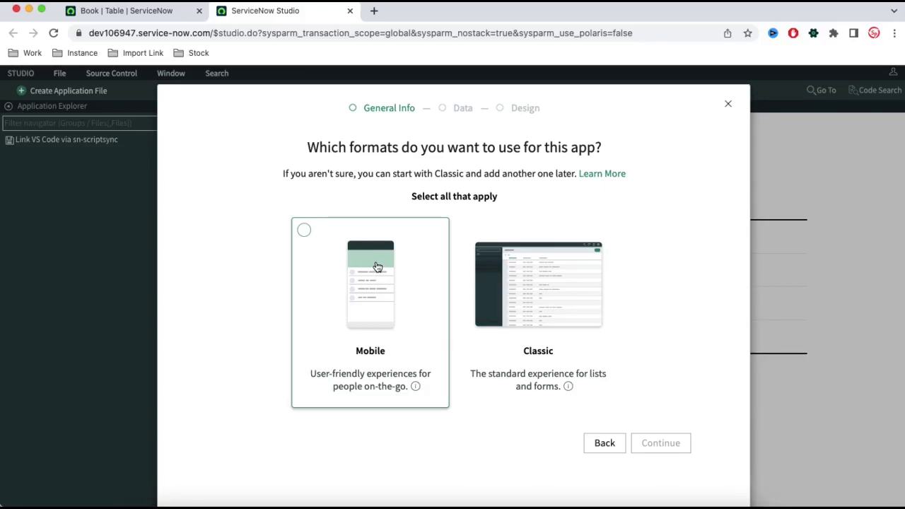
pyautogui.click(516, 293)
pyautogui.click(660, 442)
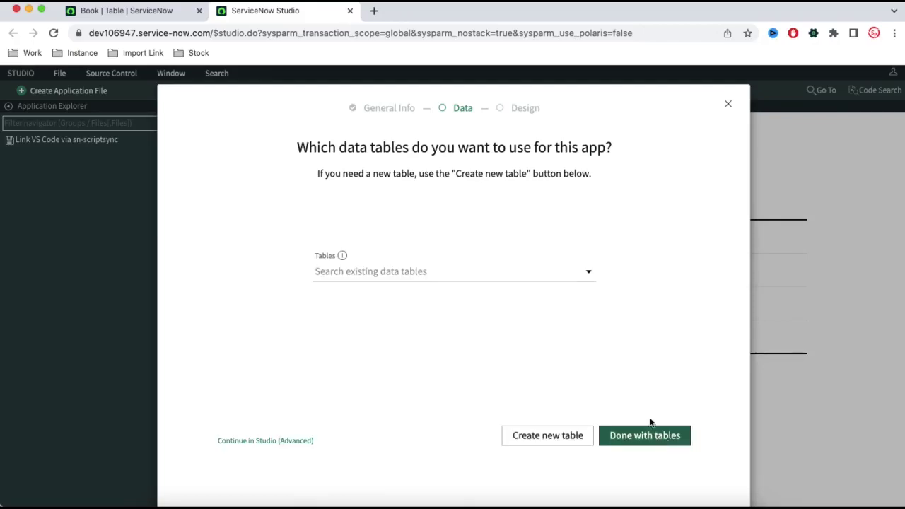
# Step: Browse the existing data tables that the application could use, without selecting one
pyautogui.click(589, 275)
pyautogui.scroll(-1, 515, 352)
pyautogui.scroll(-10, 515, 352)
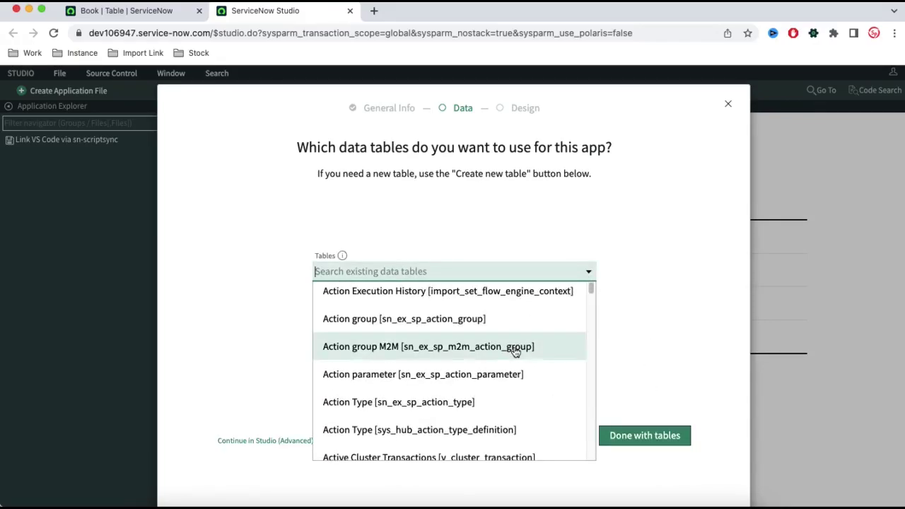
pyautogui.scroll(-2, 515, 351)
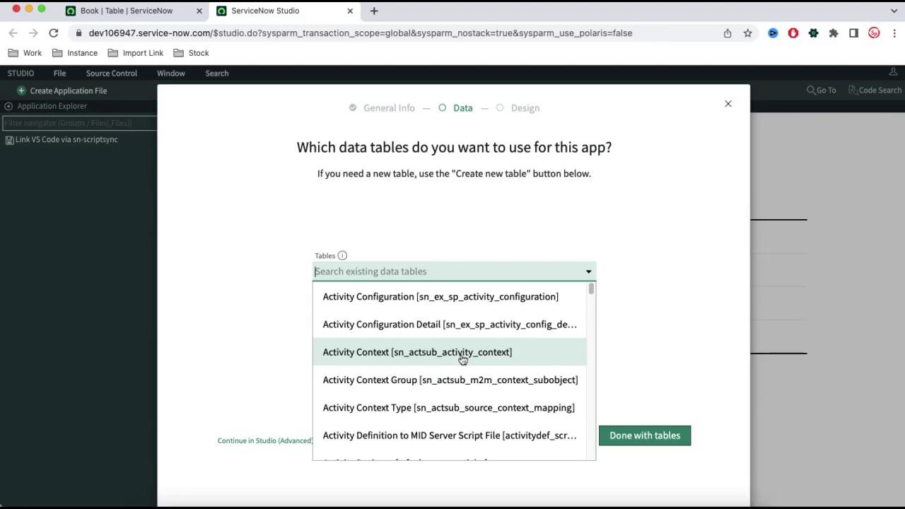
pyautogui.scroll(-5, 430, 343)
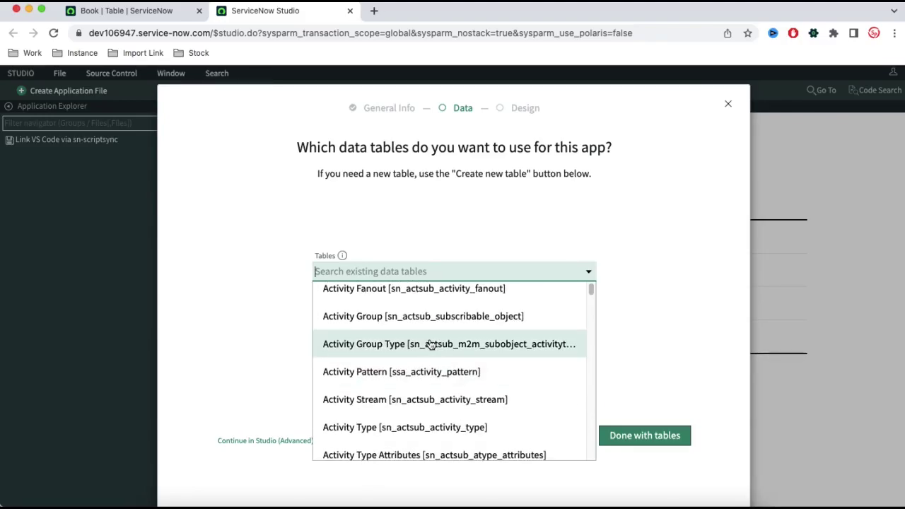
pyautogui.scroll(-5, 431, 344)
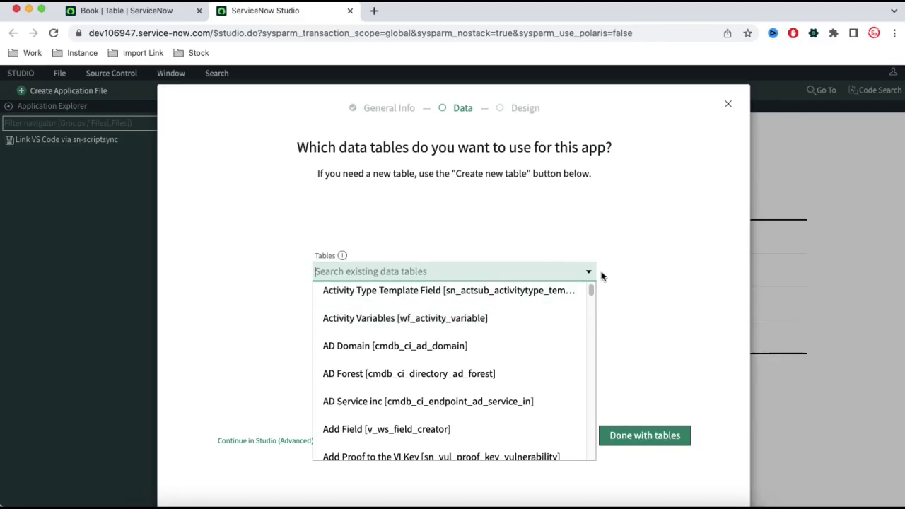
pyautogui.click(605, 274)
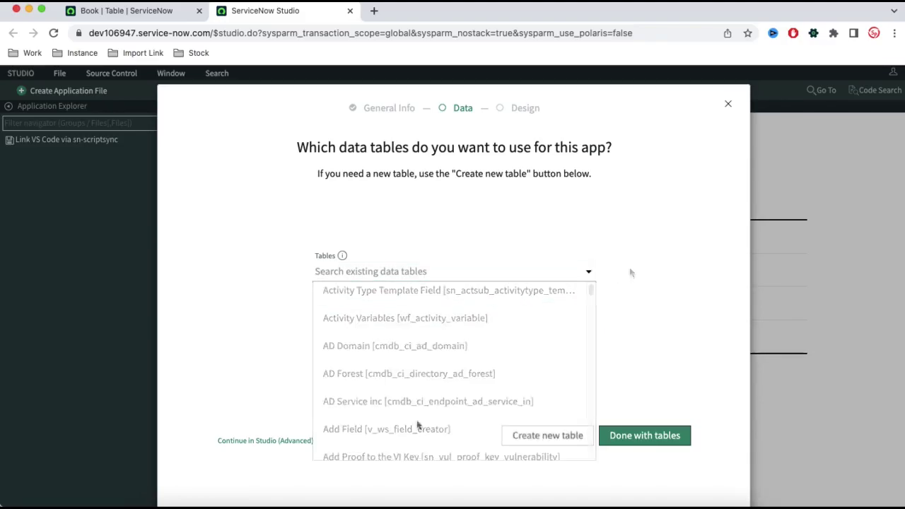
# Step: Start a new data table for the application, created from scratch
pyautogui.click(533, 438)
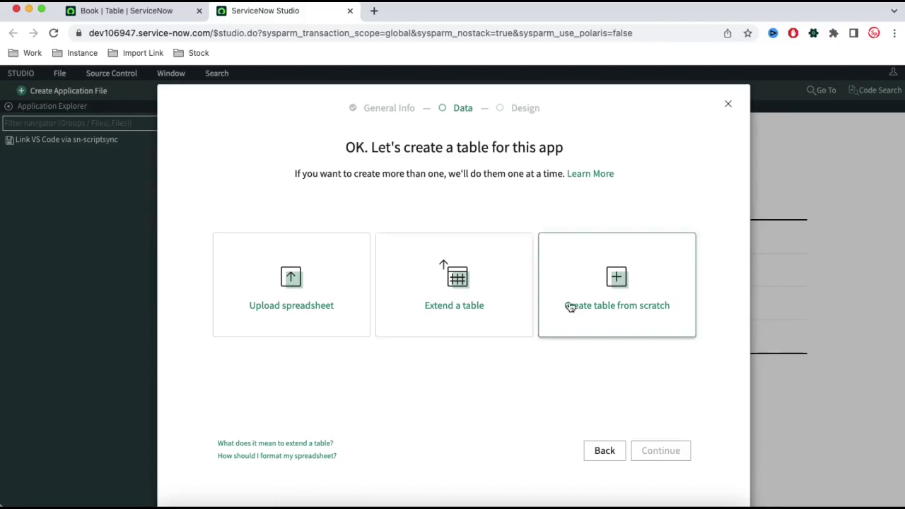
pyautogui.click(625, 284)
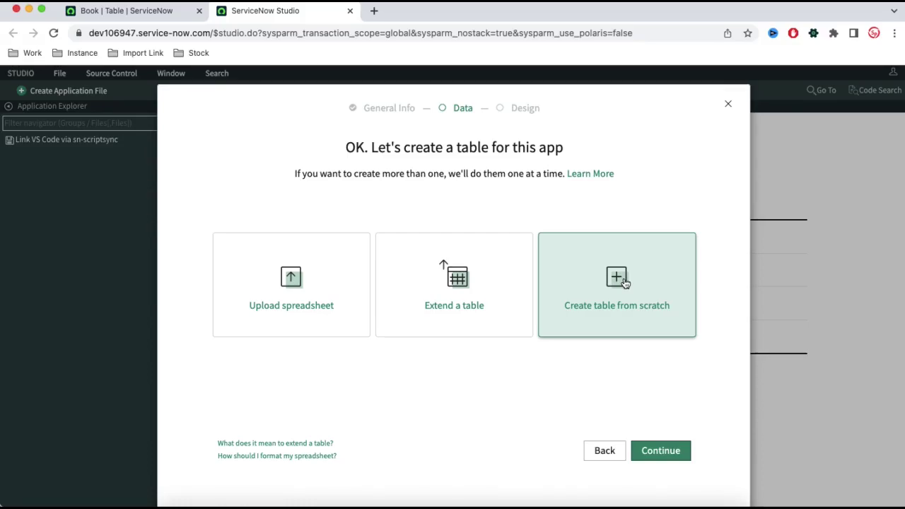
pyautogui.click(678, 451)
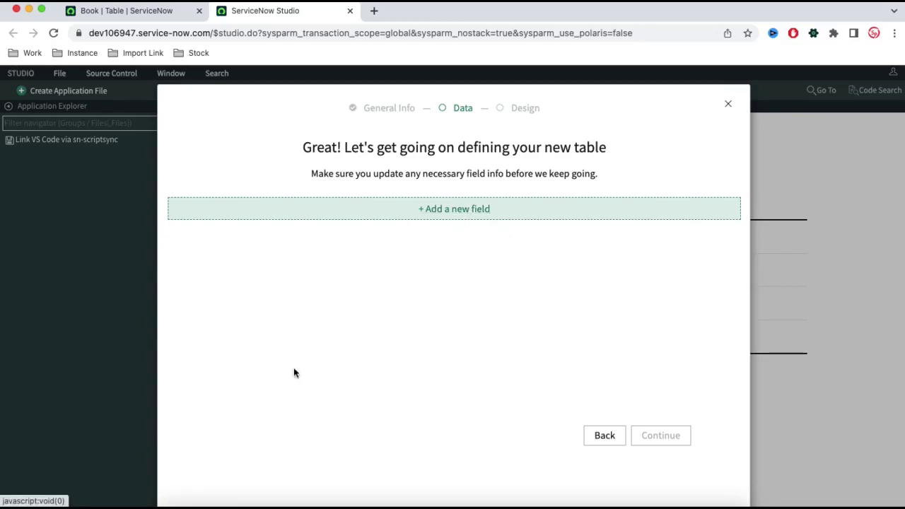
# Step: Switch to CotEditor, add the line "Book Table - Scoped" below the Form Layout note, and return to the table definition in Studio
pyautogui.click(232, 500)
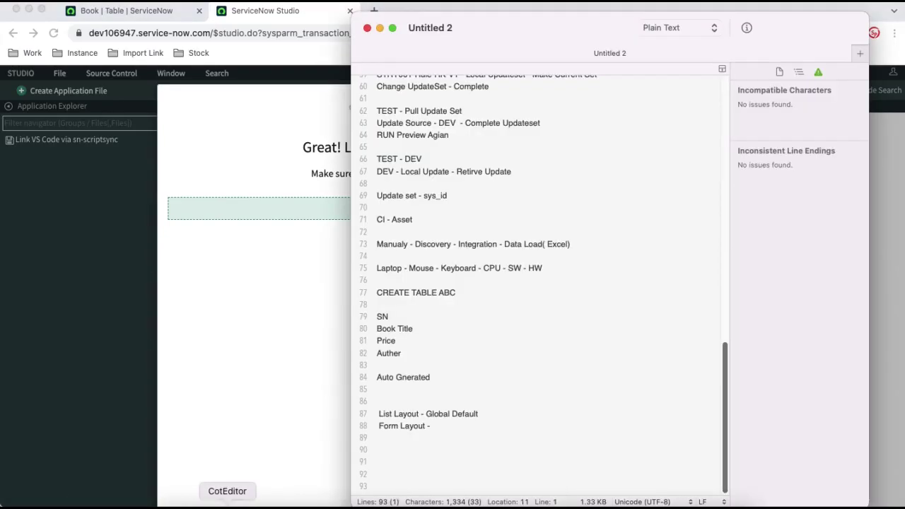
pyautogui.click(445, 436)
pyautogui.press('Return')
pyautogui.press('Return')
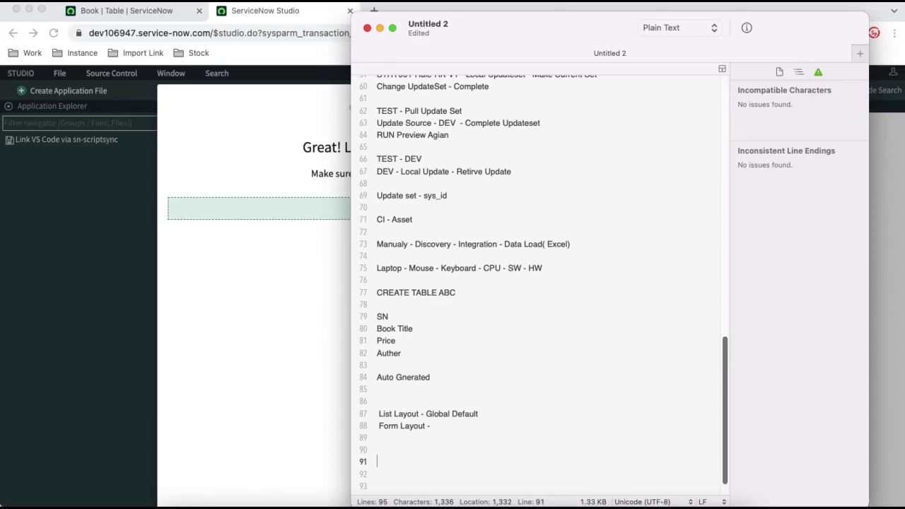
pyautogui.write('Book Table - Scoped')
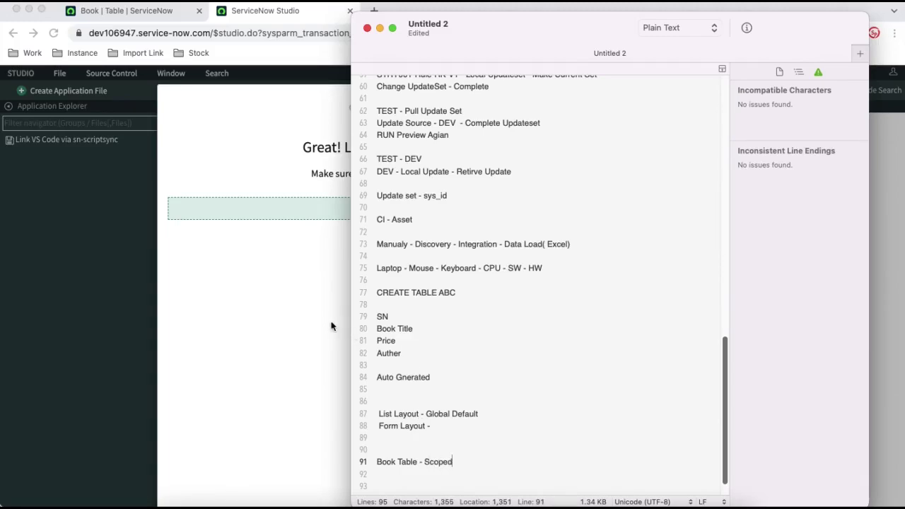
pyautogui.click(285, 335)
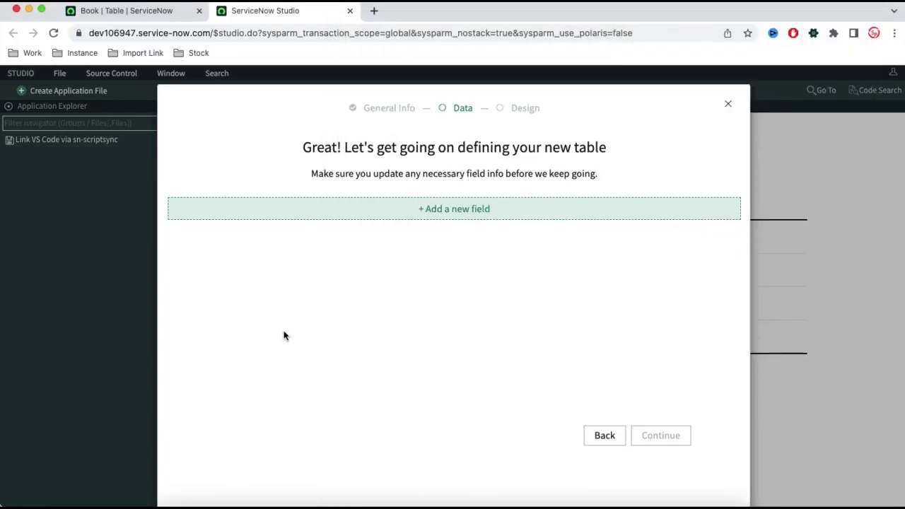
# Step: Add a field labelled SN with the String type to the new table
pyautogui.click(453, 218)
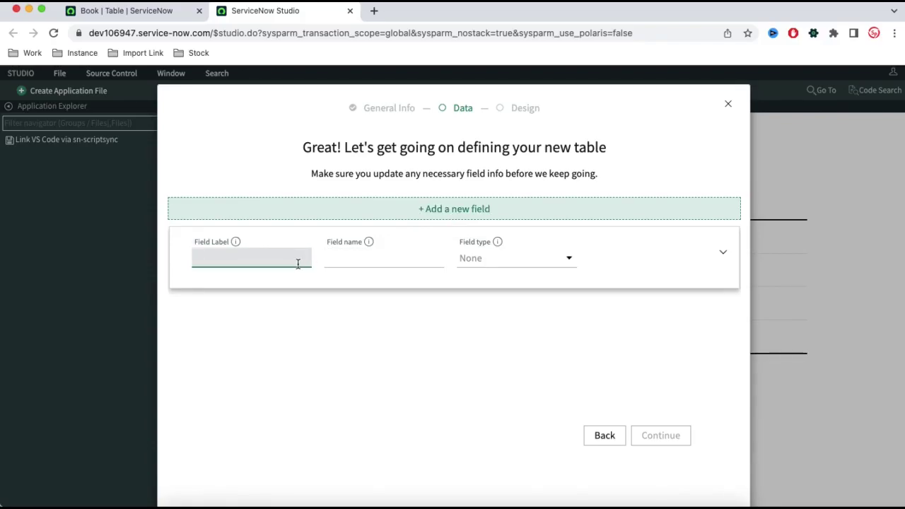
pyautogui.write('SN')
pyautogui.click(486, 263)
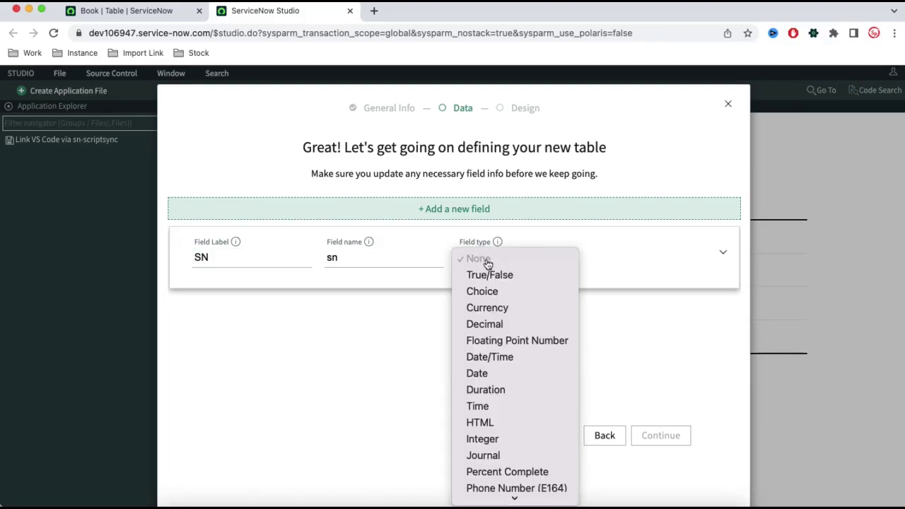
pyautogui.press('s')
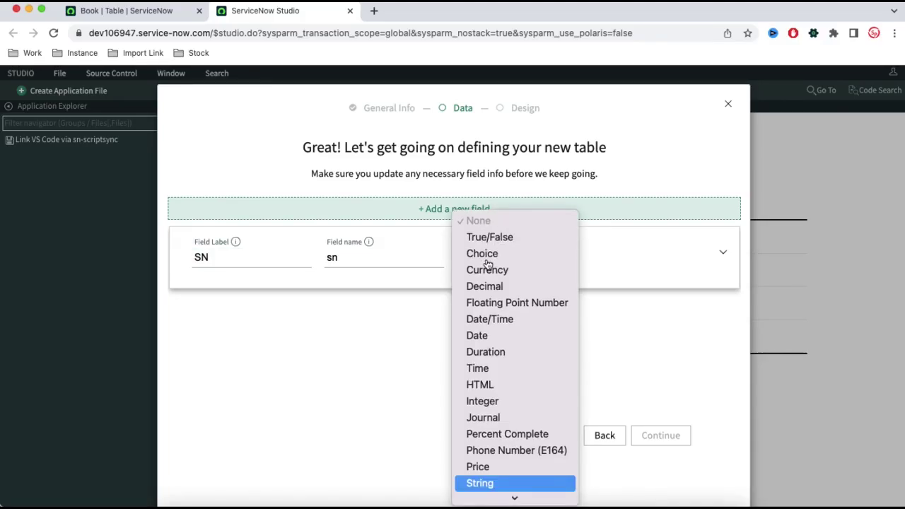
pyautogui.press('Return')
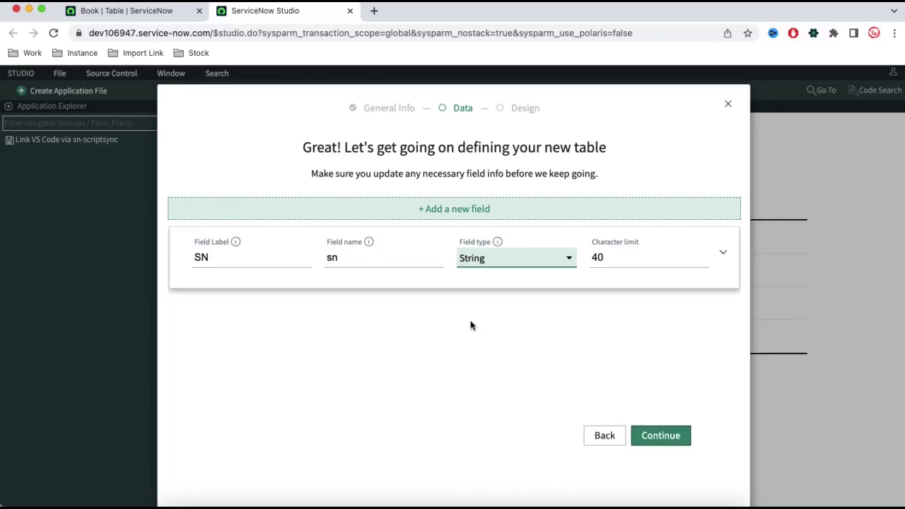
# Step: Add a field labelled Author with the Reference type pointing to User [sys_user], and continue to the table properties
pyautogui.click(473, 211)
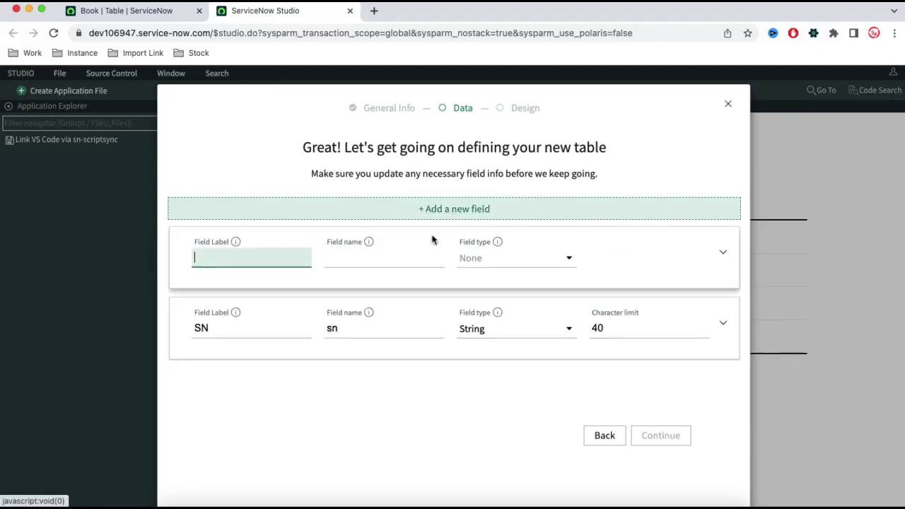
pyautogui.write('A')
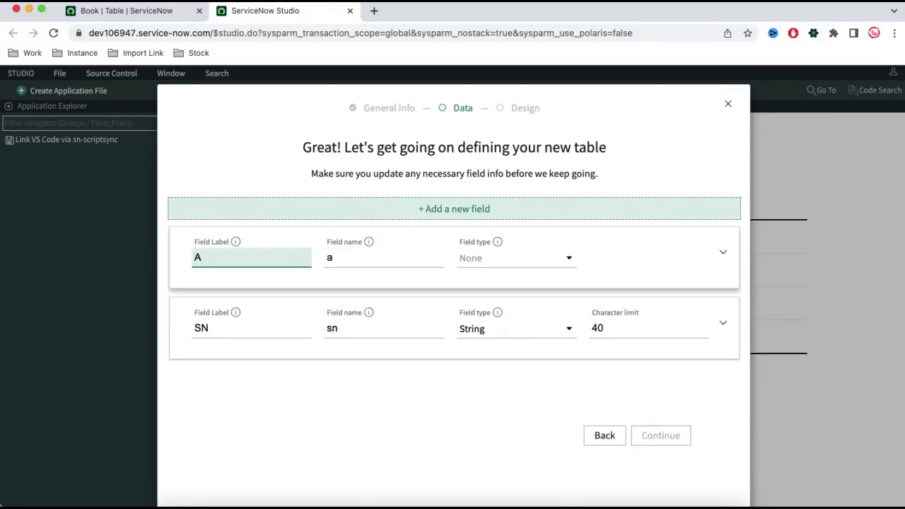
pyautogui.write('uthor')
pyautogui.click(480, 266)
pyautogui.press('r')
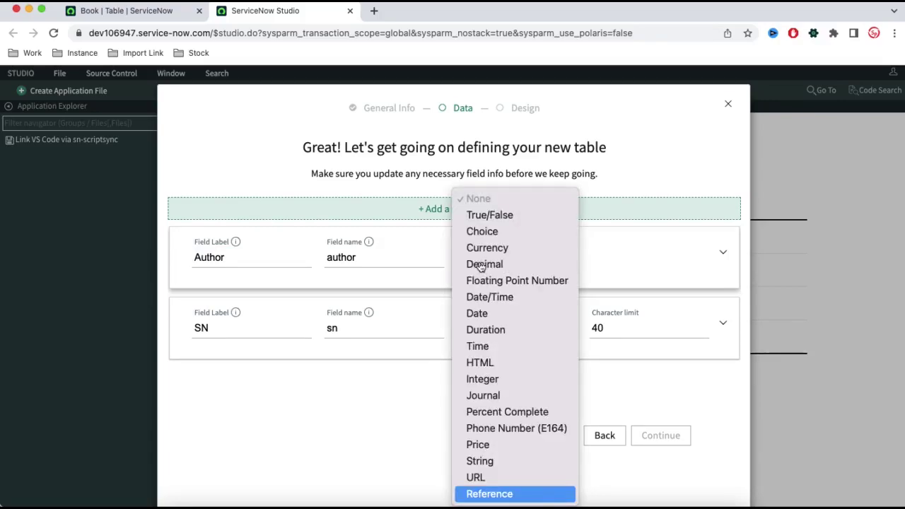
pyautogui.press('Return')
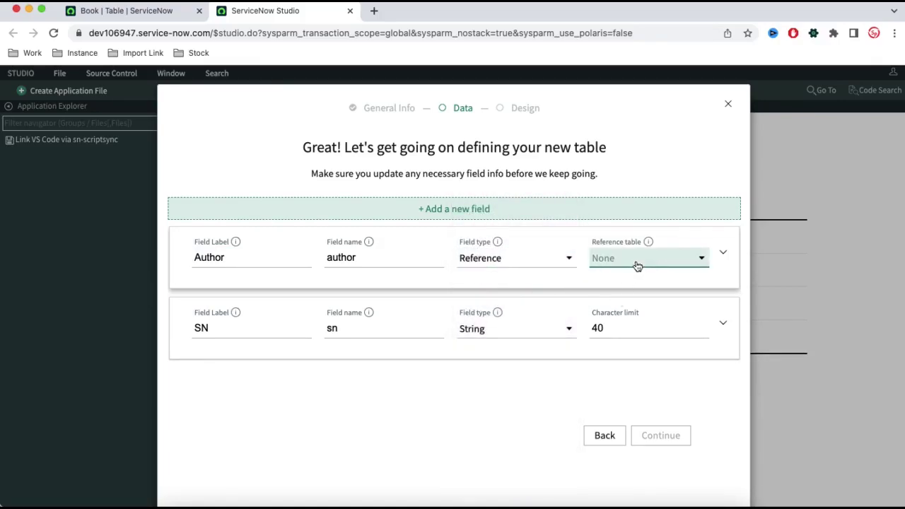
pyautogui.click(634, 265)
pyautogui.write('user')
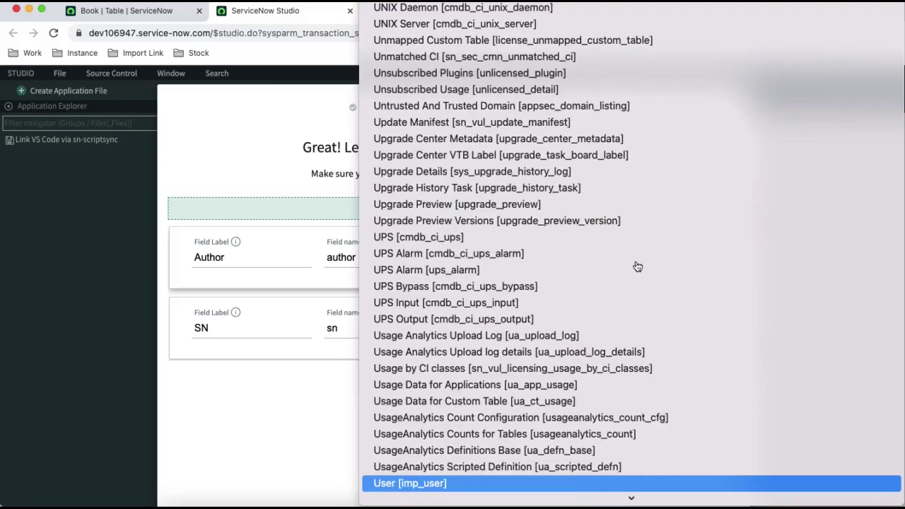
pyautogui.press('Down')
pyautogui.press('Return')
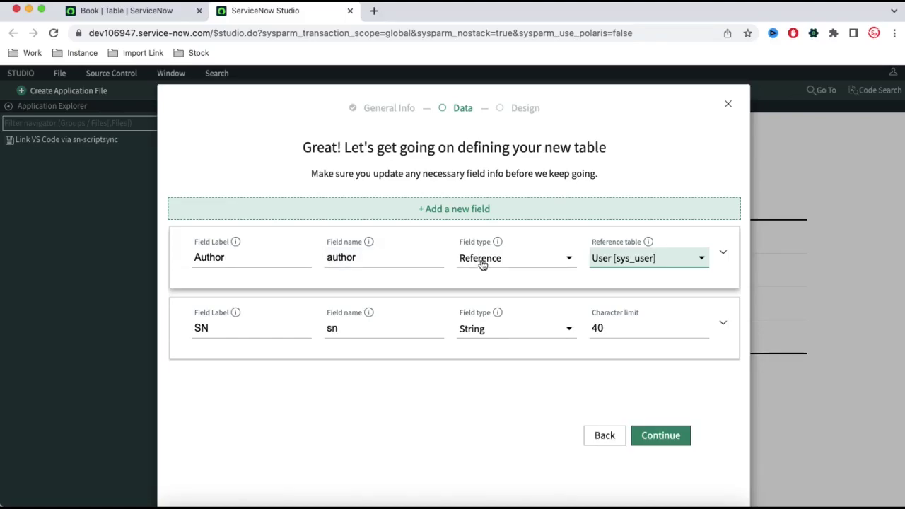
pyautogui.click(655, 442)
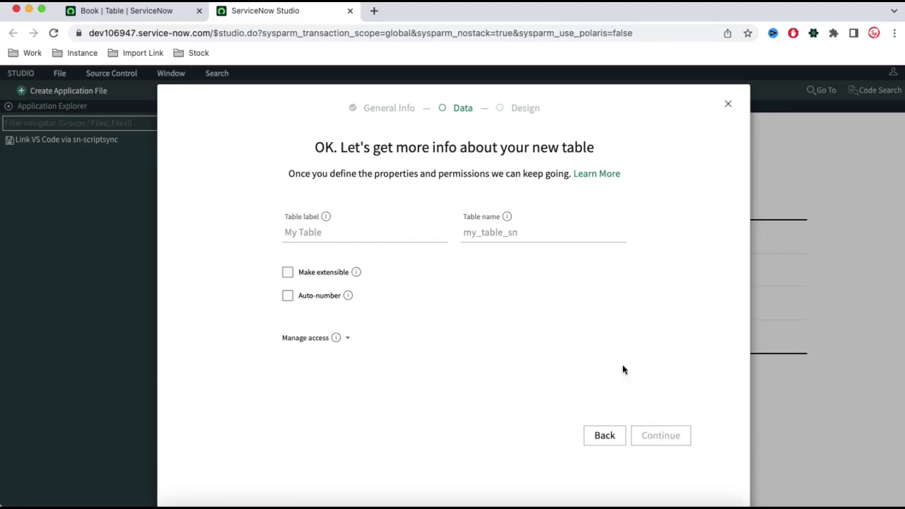
# Step: Switch to CotEditor, add the line "Book Table - u_book" above the scoped table note, and return to the table properties in Studio
pyautogui.click(357, 236)
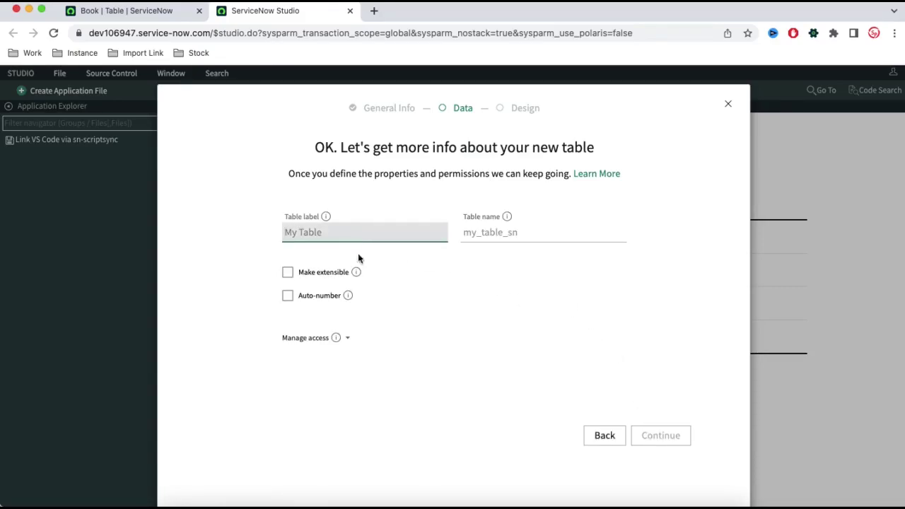
pyautogui.click(225, 503)
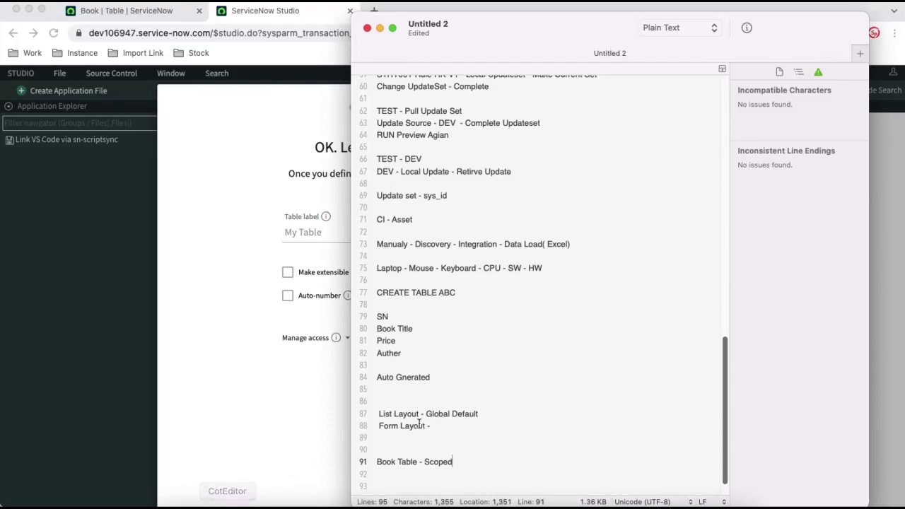
pyautogui.click(498, 448)
pyautogui.write('Book')
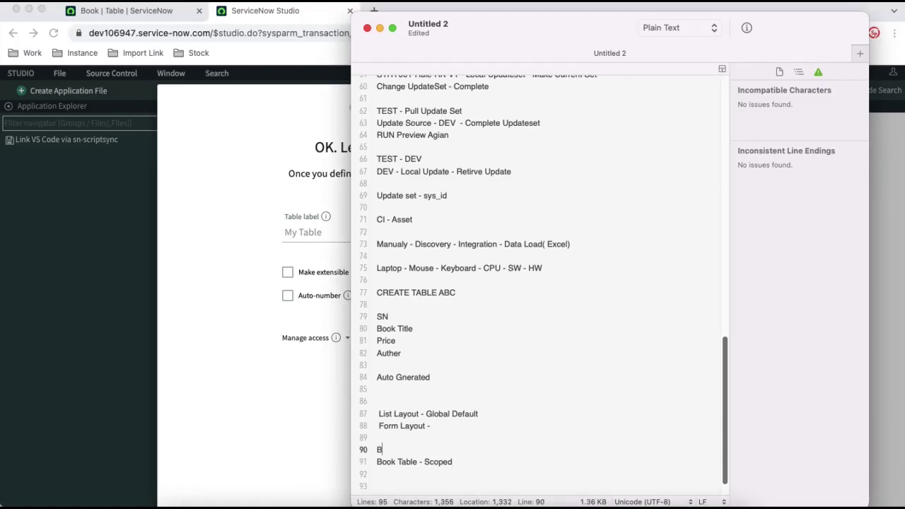
pyautogui.write(' Table - u_book')
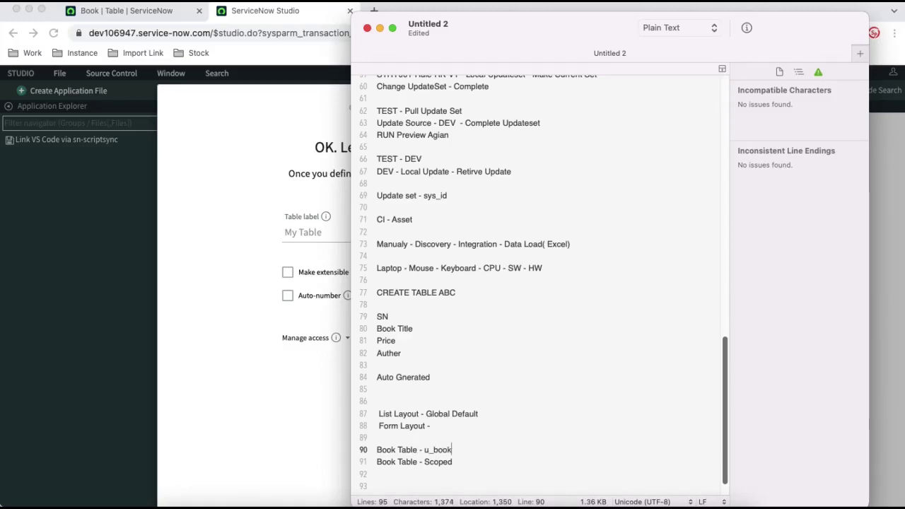
pyautogui.click(307, 375)
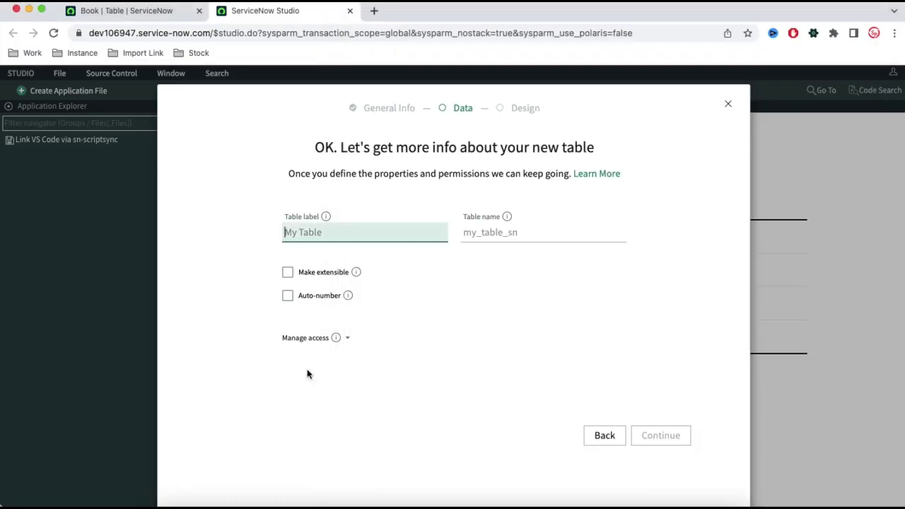
# Step: Set the new table's label to Book and select its generated table name
pyautogui.click(325, 234)
pyautogui.write('Book')
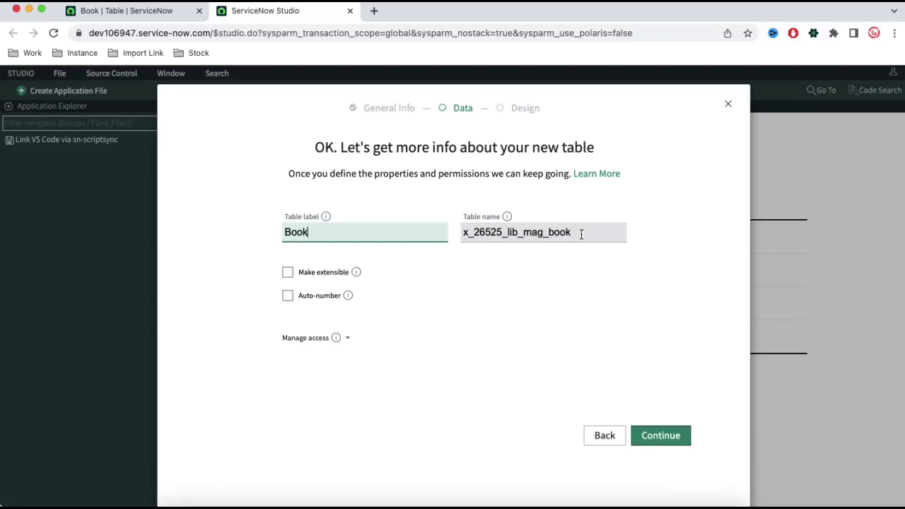
pyautogui.moveTo(569, 233); pyautogui.dragTo(466, 233)
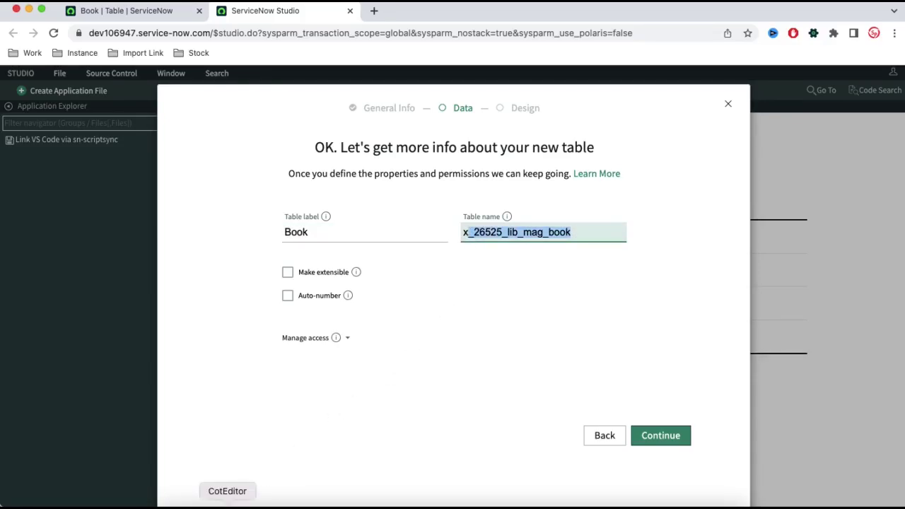
# Step: Switch to CotEditor, append "- scop_book" to the "Book Table - Scoped" line, and return to Studio
pyautogui.click(228, 503)
pyautogui.click(468, 463)
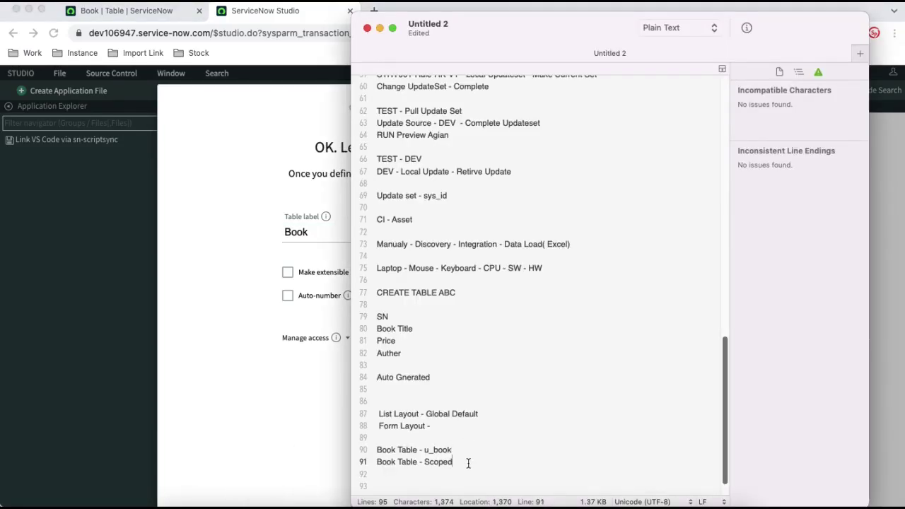
pyautogui.write('- scop')
pyautogui.write('_book')
pyautogui.click(281, 432)
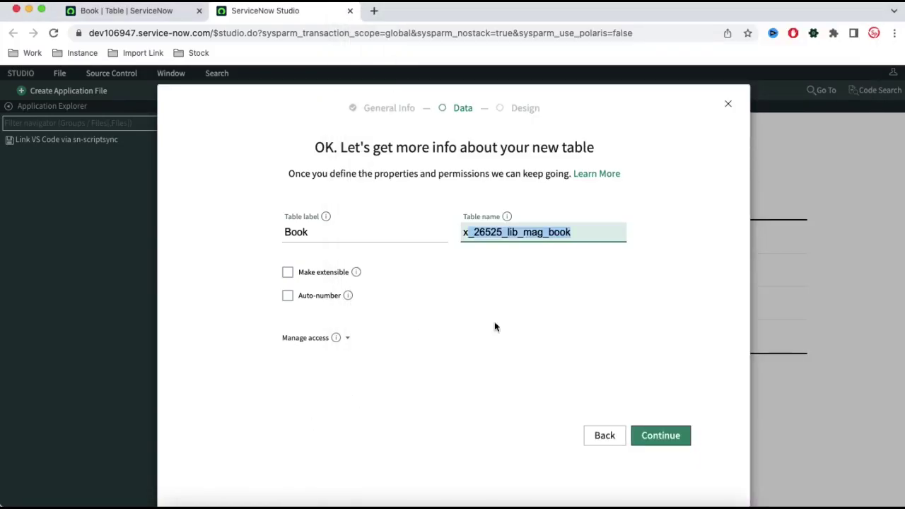
# Step: Enable auto-numbering for the Book table and set its prefix to BOK
pyautogui.click(550, 231)
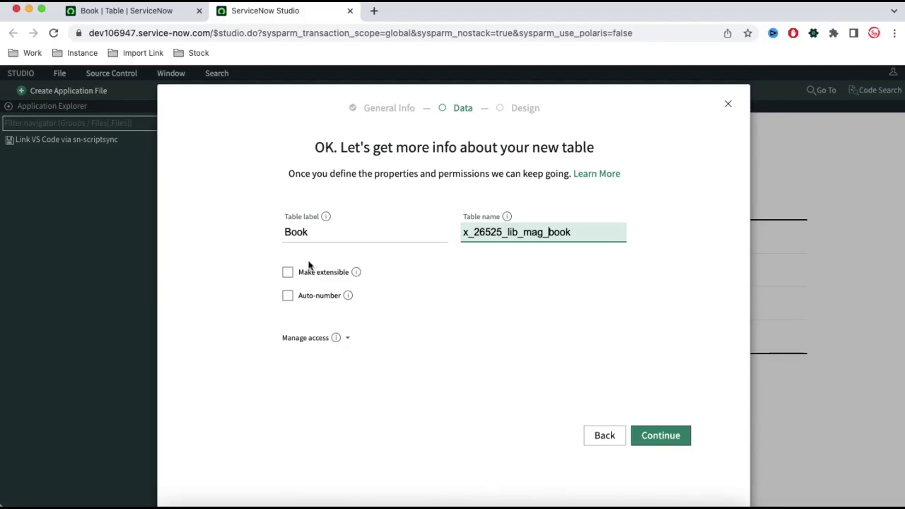
pyautogui.click(288, 295)
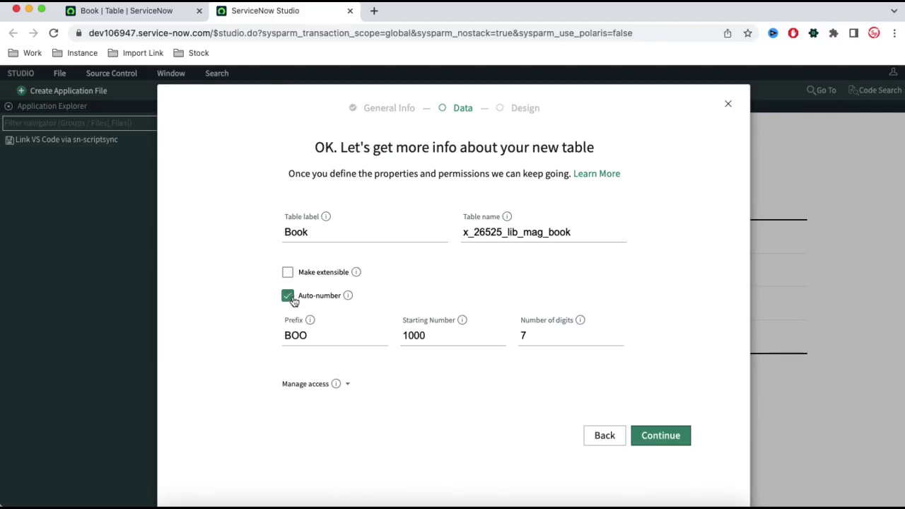
pyautogui.click(315, 333)
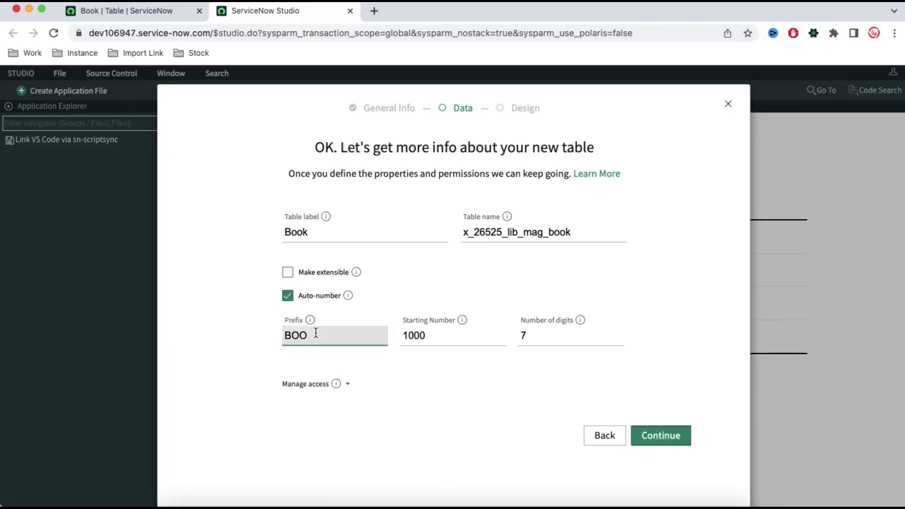
pyautogui.press('BackSpace')
pyautogui.write('K')
pyautogui.click(435, 412)
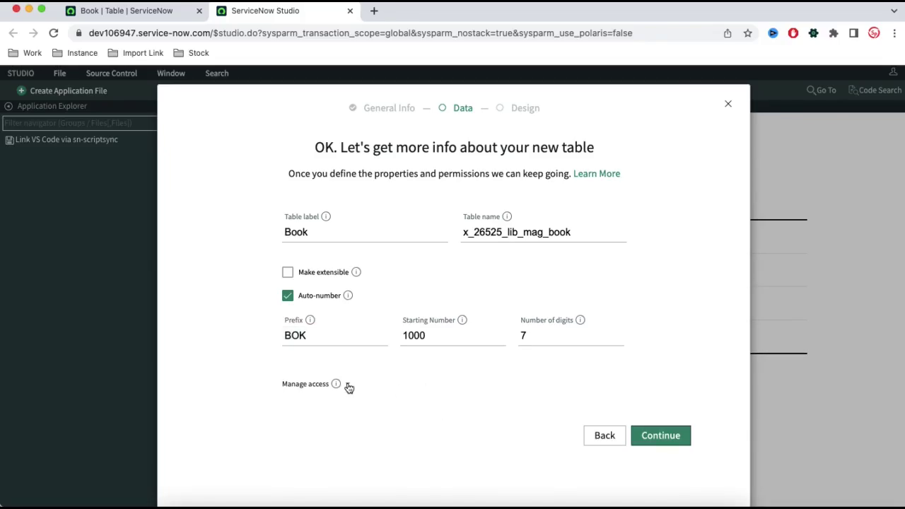
# Step: Examine the auto-numbering and access control settings of the existing global Book table, and return to the new table's properties in Studio
pyautogui.click(155, 16)
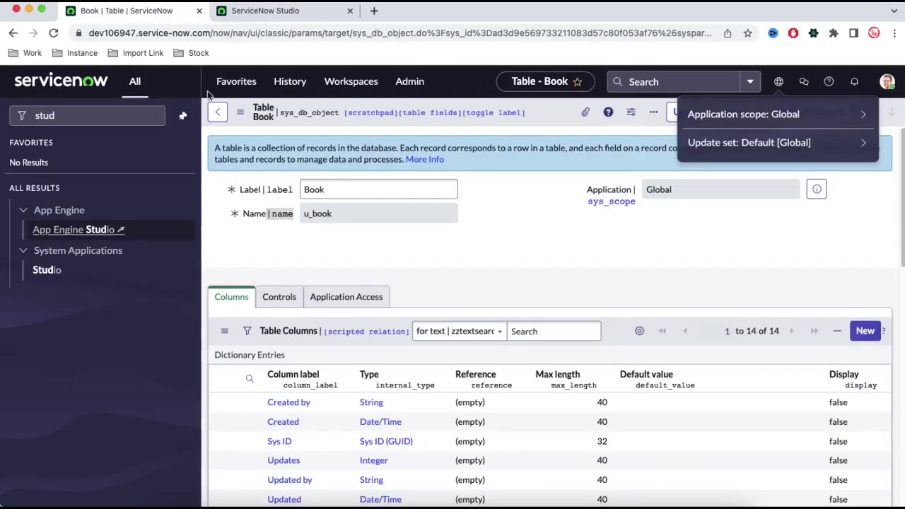
pyautogui.click(279, 297)
pyautogui.scroll(-3, 417, 287)
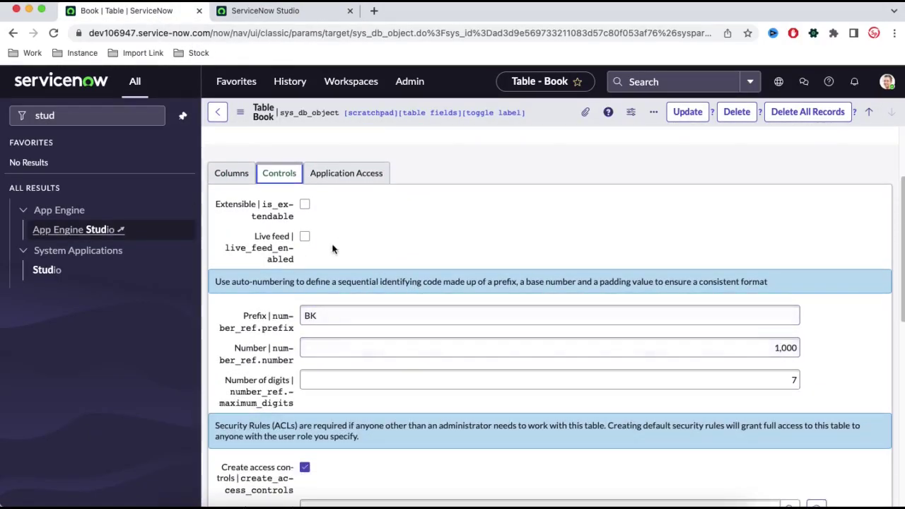
pyautogui.scroll(-3, 332, 350)
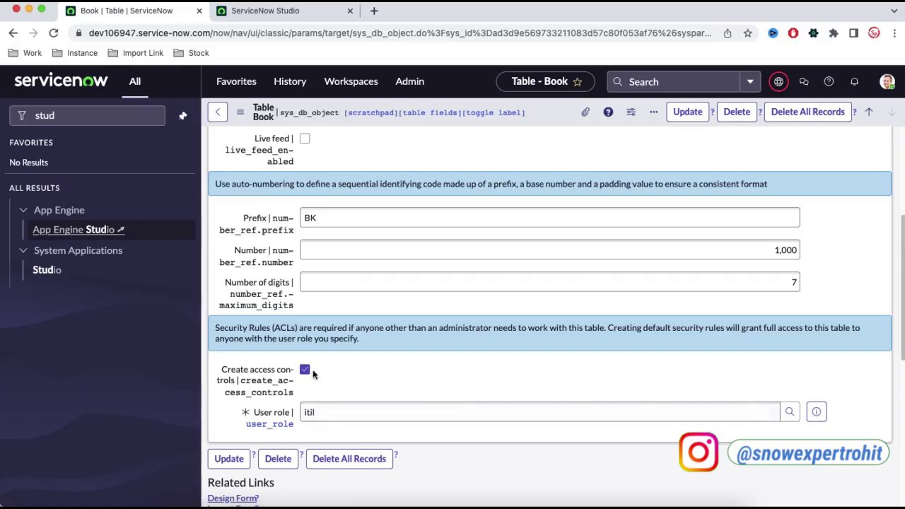
pyautogui.click(306, 412)
pyautogui.doubleClick(305, 412)
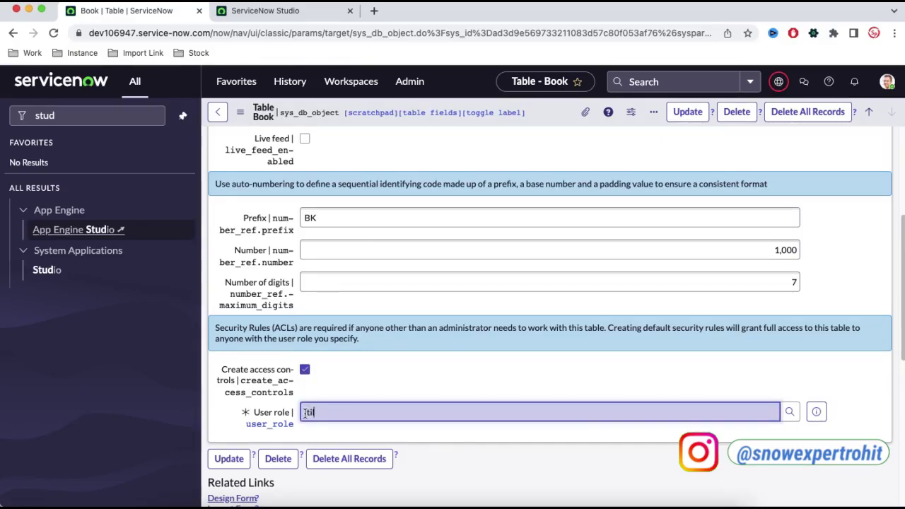
pyautogui.hotkey('ctrl', 'Tab')
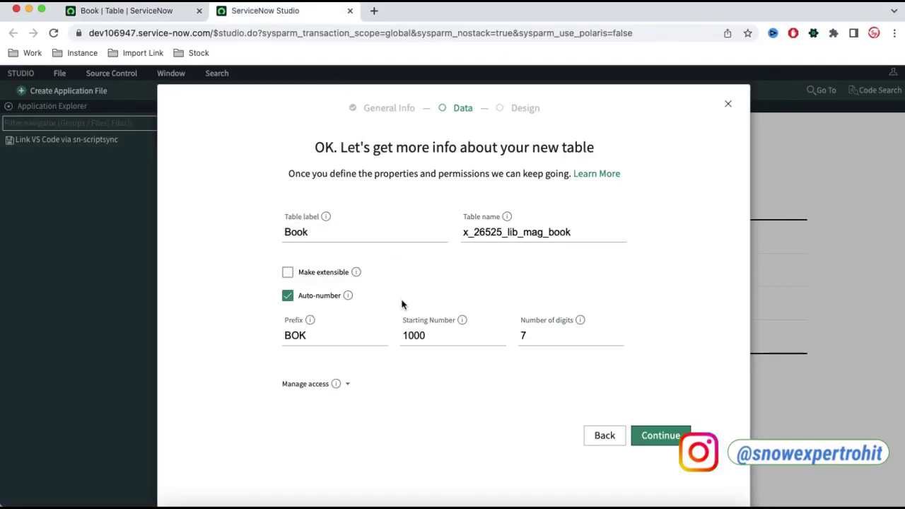
# Step: Add the itil role to the Book table's access list with create, read, write and delete permissions
pyautogui.click(347, 383)
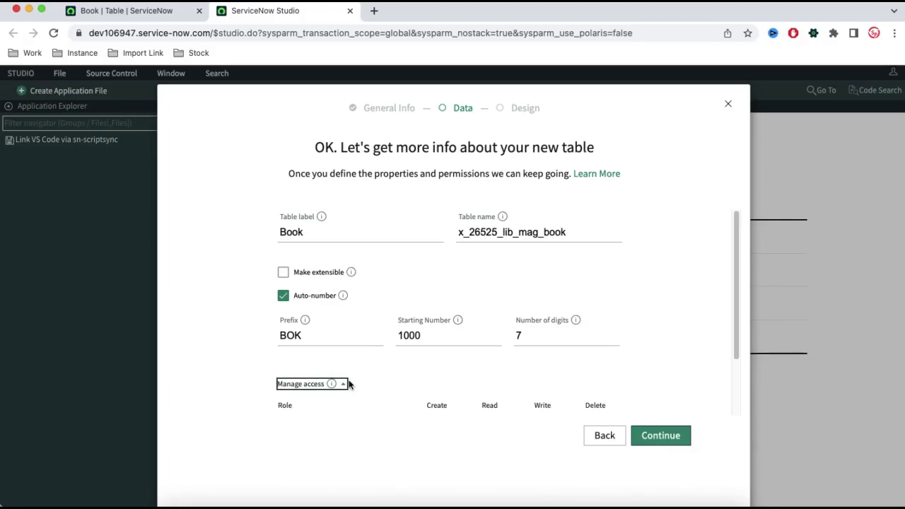
pyautogui.scroll(-3, 361, 388)
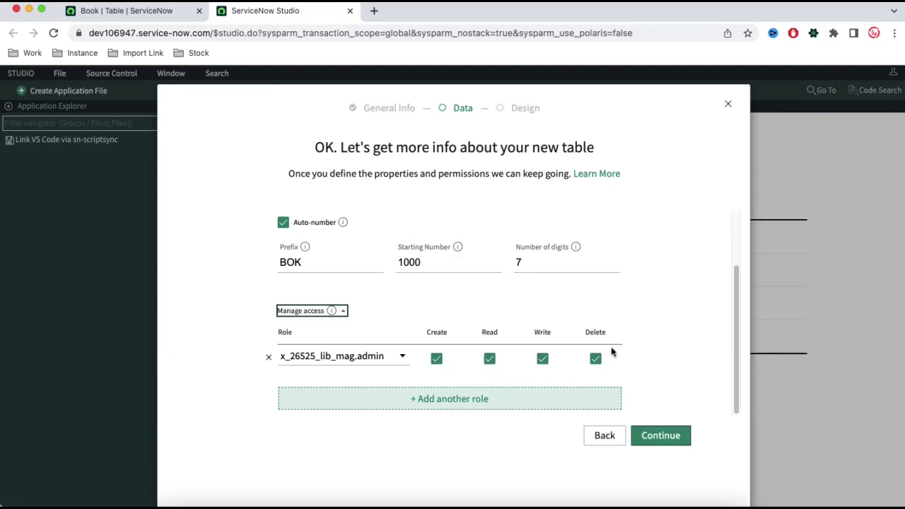
pyautogui.click(465, 400)
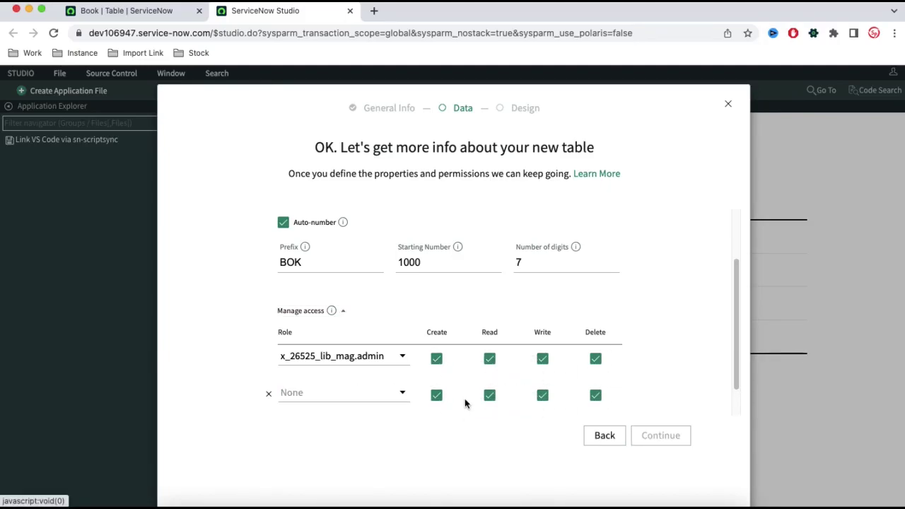
pyautogui.click(399, 397)
pyautogui.write('itil')
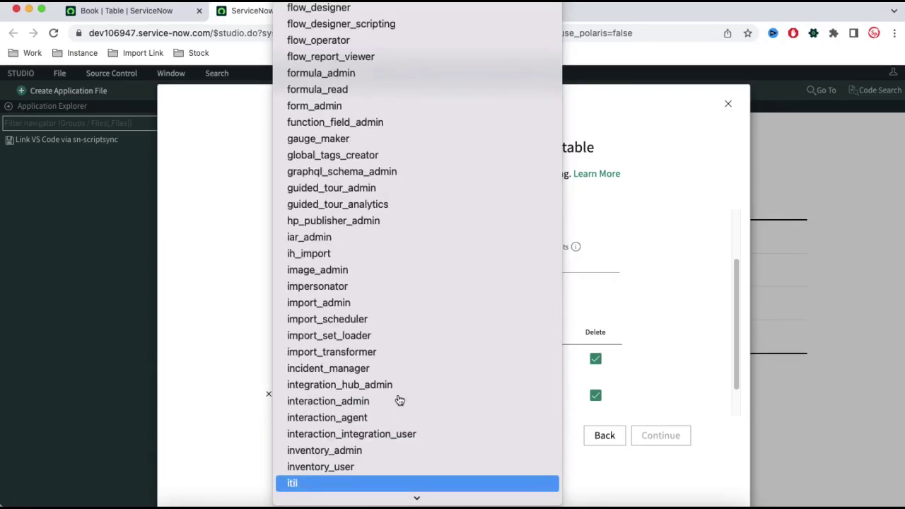
pyautogui.press('Return')
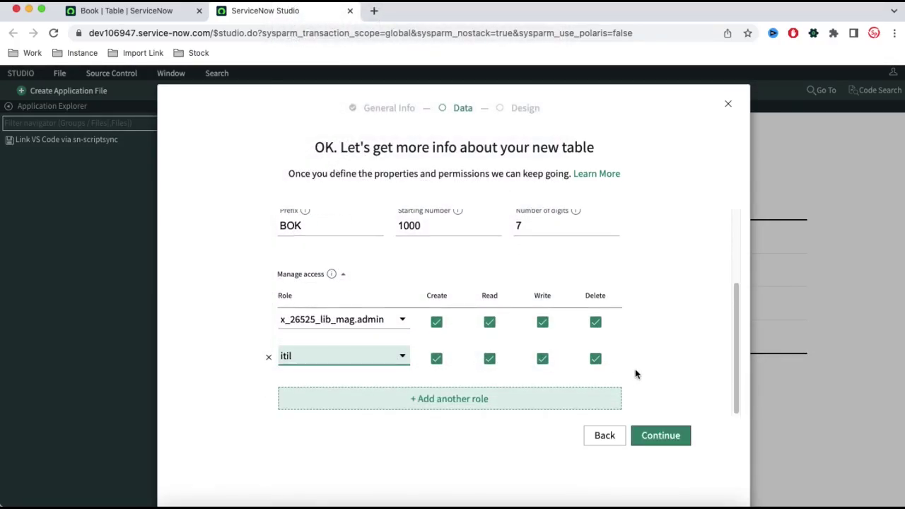
# Step: Remove the x_26525_lib_mag.admin role from the Book table's access list and create the table
pyautogui.scroll(3, 634, 373)
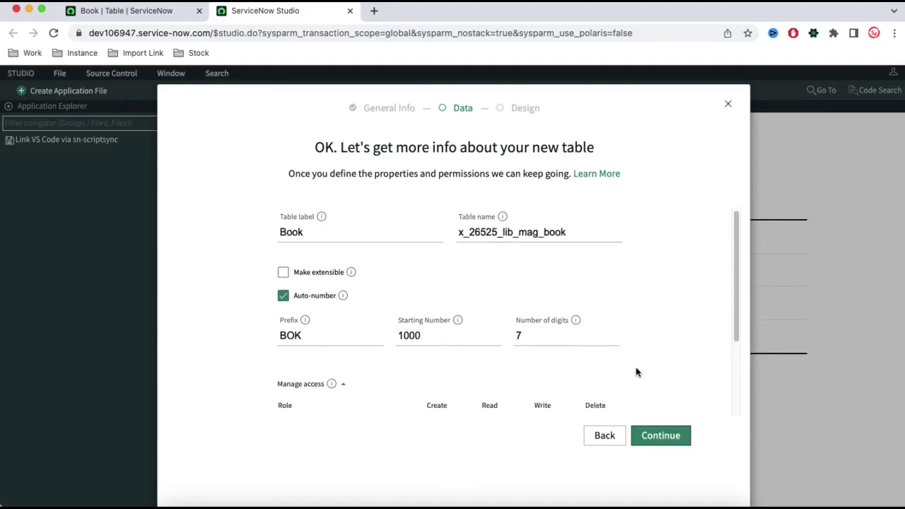
pyautogui.scroll(-3, 624, 380)
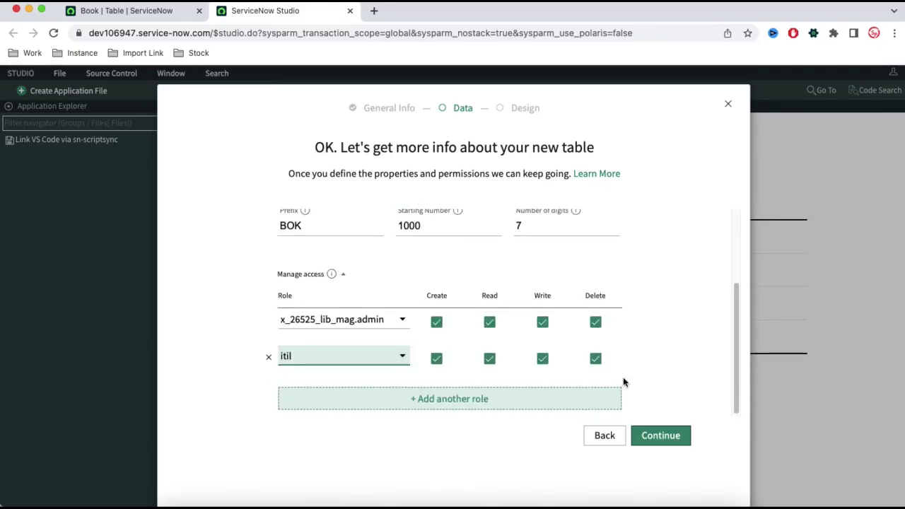
pyautogui.click(268, 320)
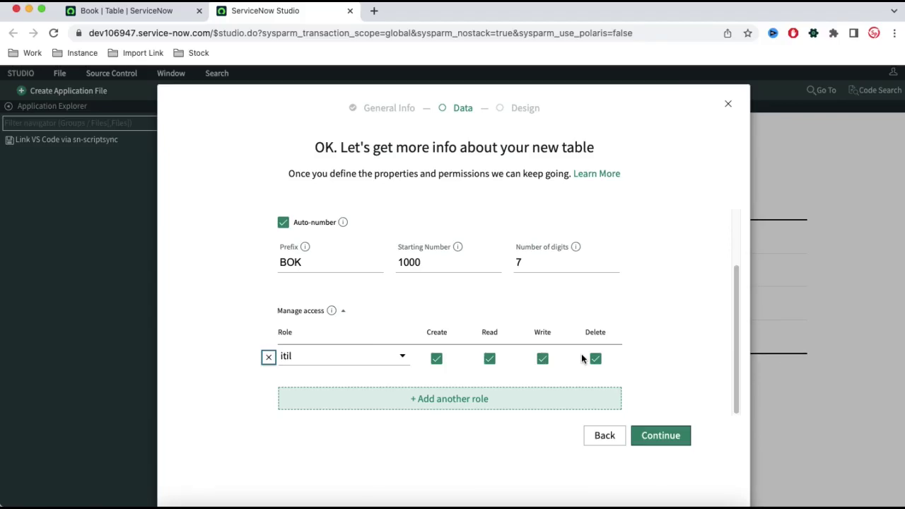
pyautogui.click(661, 437)
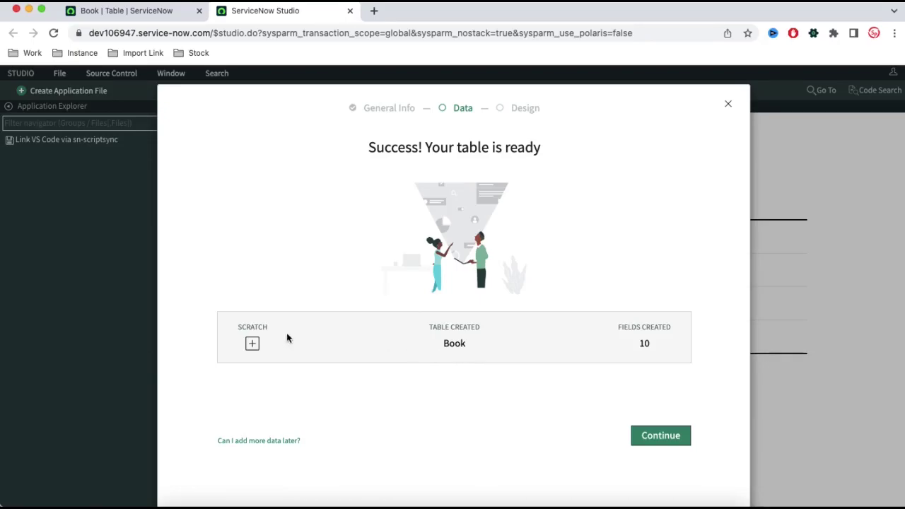
# Step: Check the Book table's creation summary and the hint about adding more data
pyautogui.moveTo(238, 327); pyautogui.dragTo(278, 327)
pyautogui.moveTo(637, 344); pyautogui.dragTo(652, 346)
pyautogui.moveTo(277, 446)
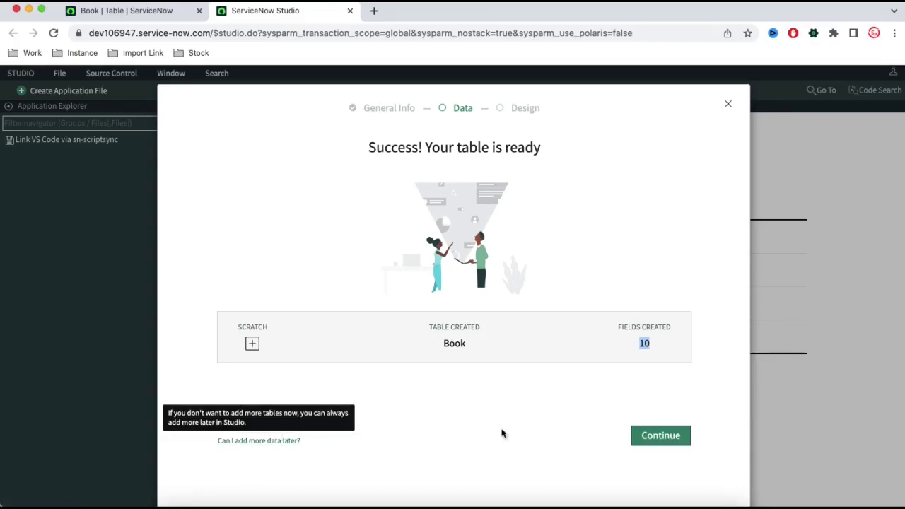
# Step: Finish the data stage with Book as the only table and start designing the Classic app
pyautogui.click(656, 437)
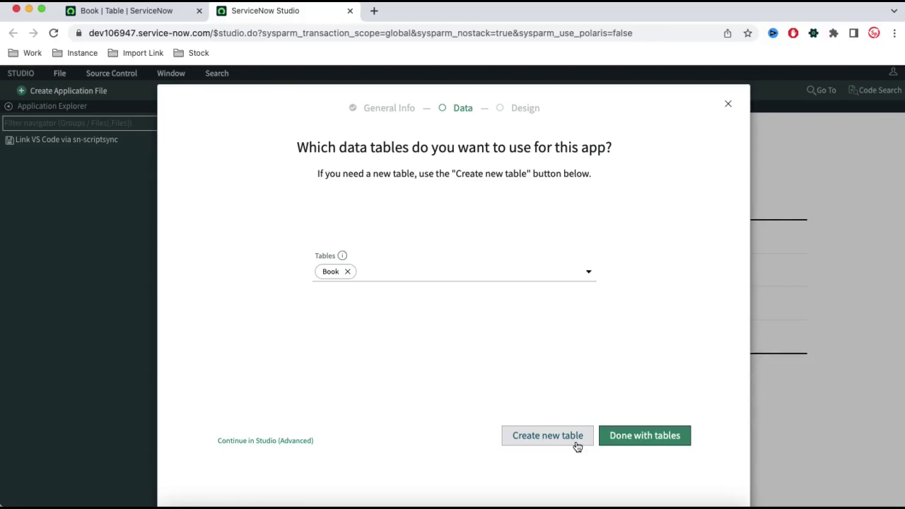
pyautogui.click(645, 436)
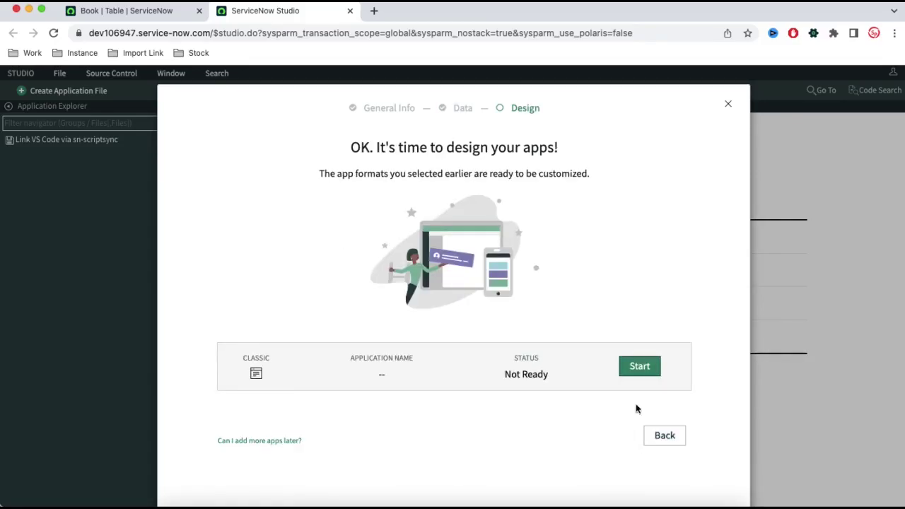
pyautogui.click(636, 366)
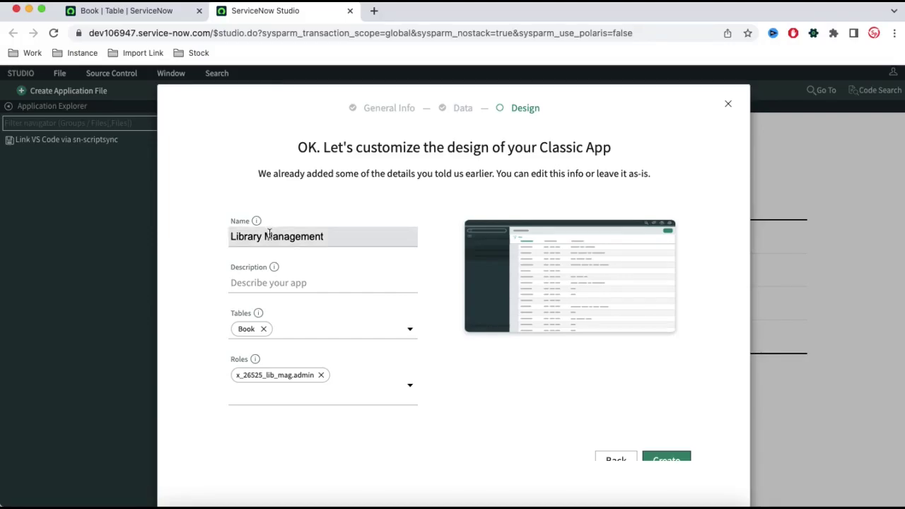
# Step: Add the itil role to the Classic app Library Management, leaving the description empty, and create the app
pyautogui.moveTo(234, 237); pyautogui.dragTo(334, 237)
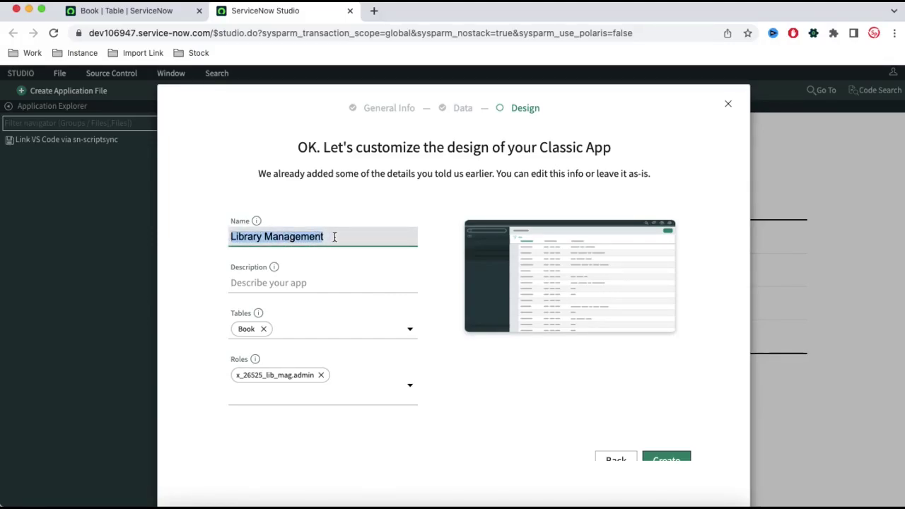
pyautogui.click(292, 280)
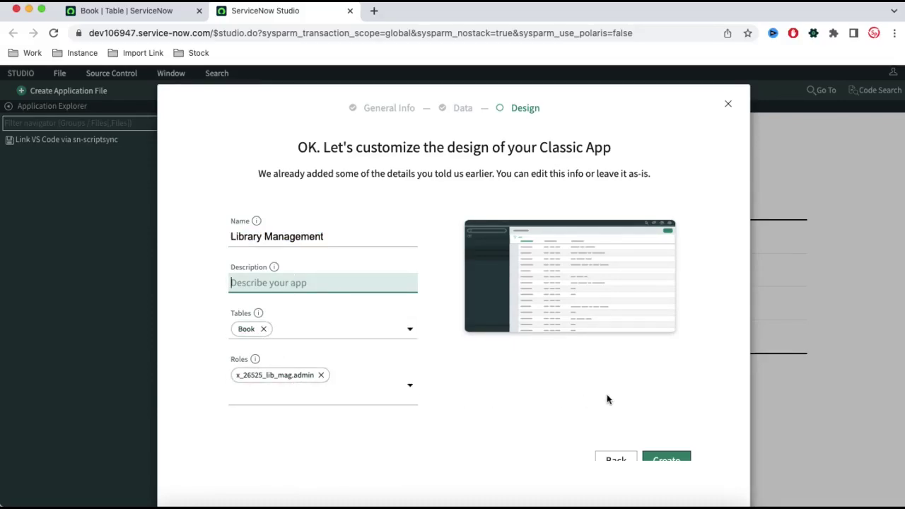
pyautogui.click(392, 398)
pyautogui.write('iti')
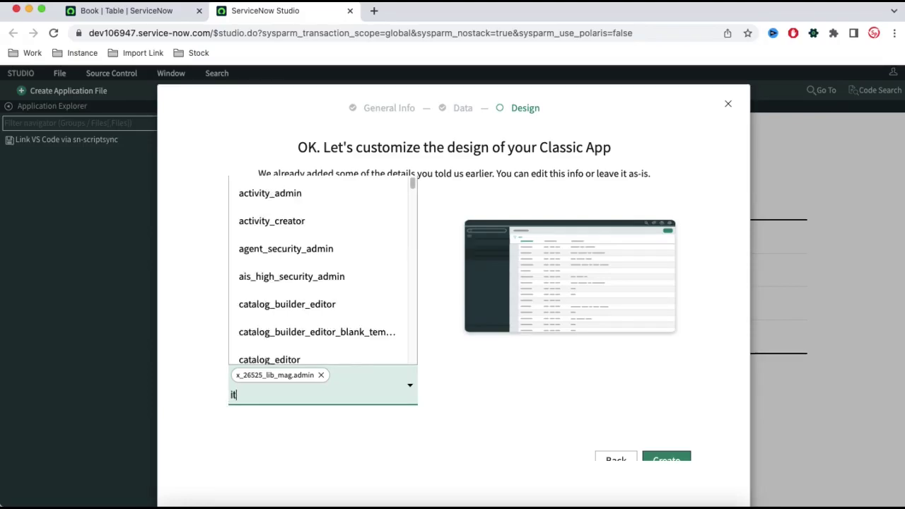
pyautogui.click(276, 199)
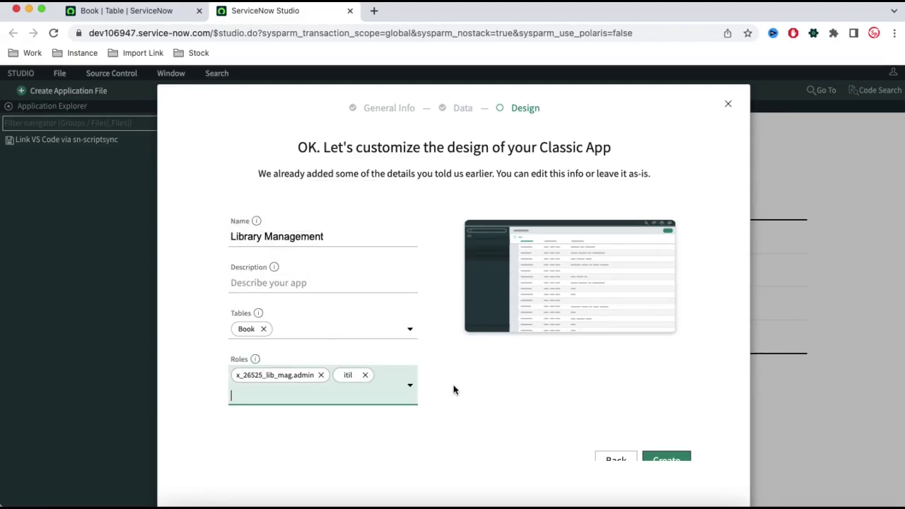
pyautogui.click(672, 460)
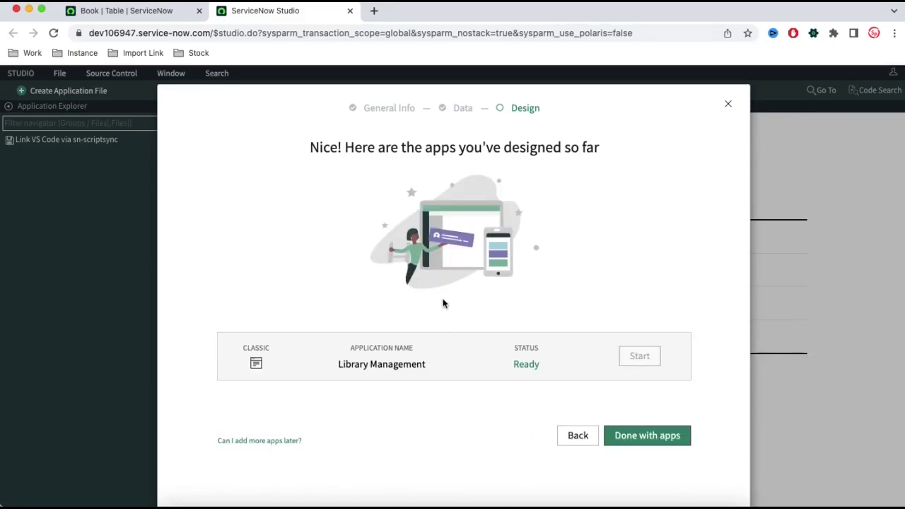
# Step: Complete the application setup wizard and open Library Management, scope x_26525_lib_mag, in Studio
pyautogui.click(626, 436)
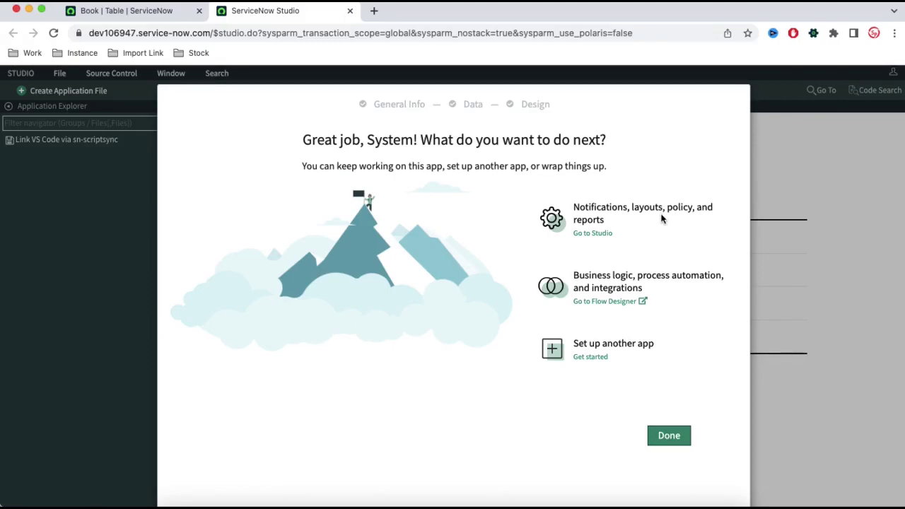
pyautogui.click(672, 435)
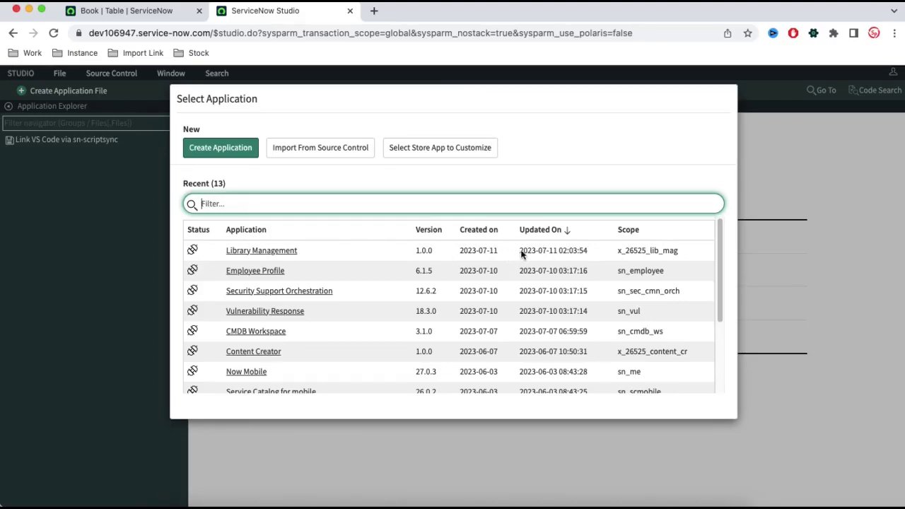
pyautogui.moveTo(616, 250); pyautogui.dragTo(681, 247)
pyautogui.click(616, 252)
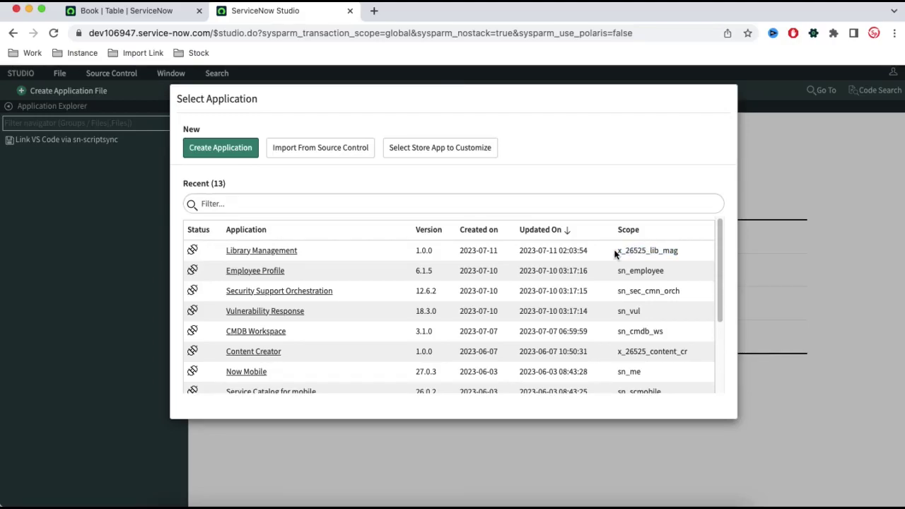
pyautogui.moveTo(617, 252); pyautogui.dragTo(672, 251)
pyautogui.click(270, 254)
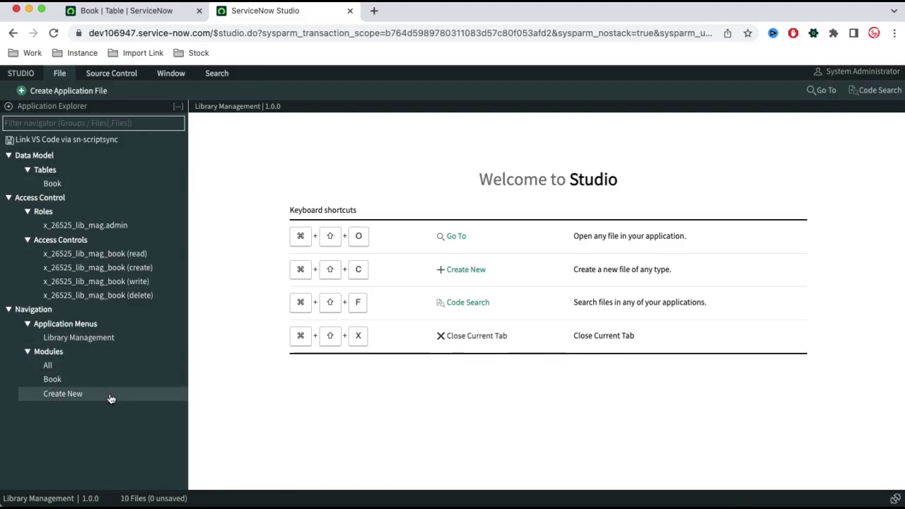
# Step: Switch from Studio to the global Book table record in the main ServiceNow instance and reload the page
pyautogui.click(134, 10)
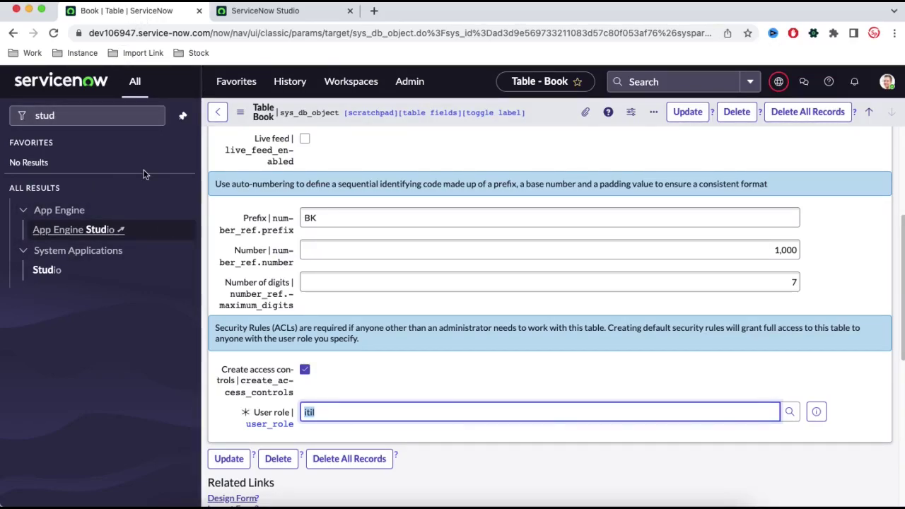
pyautogui.click(311, 11)
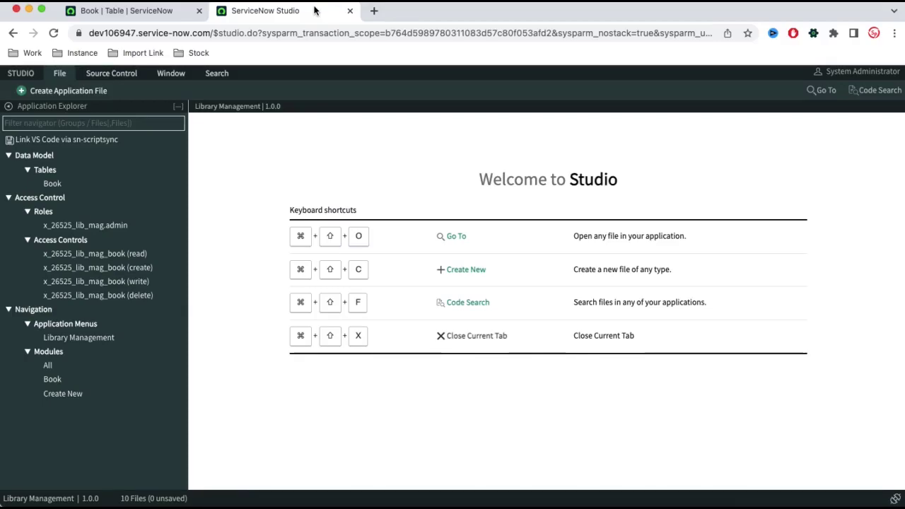
pyautogui.click(179, 17)
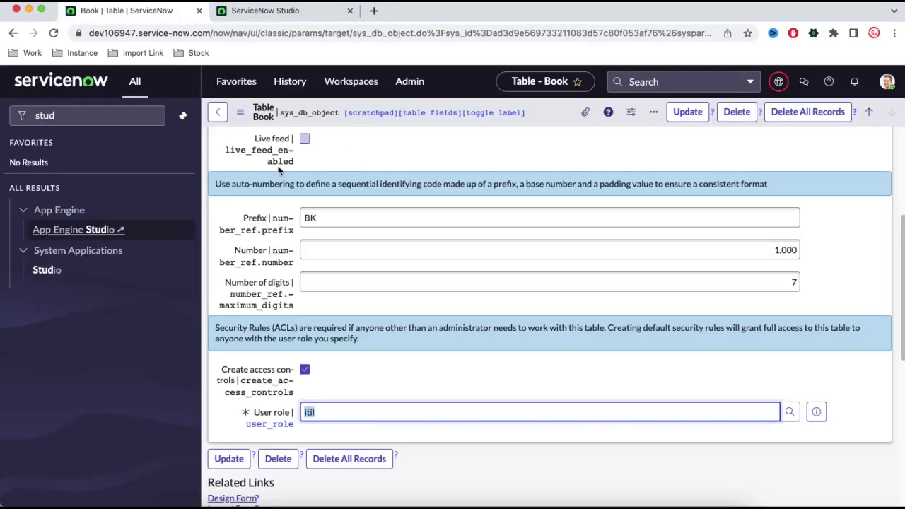
pyautogui.click(282, 11)
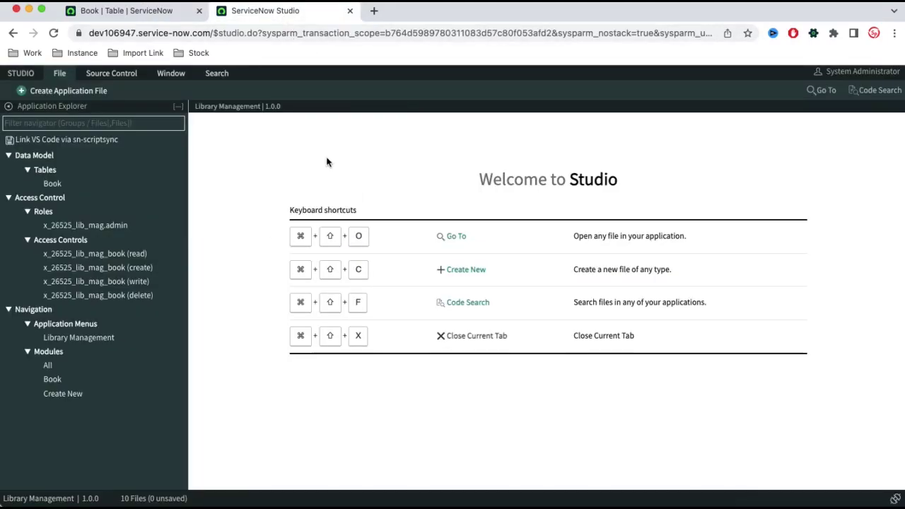
pyautogui.click(159, 13)
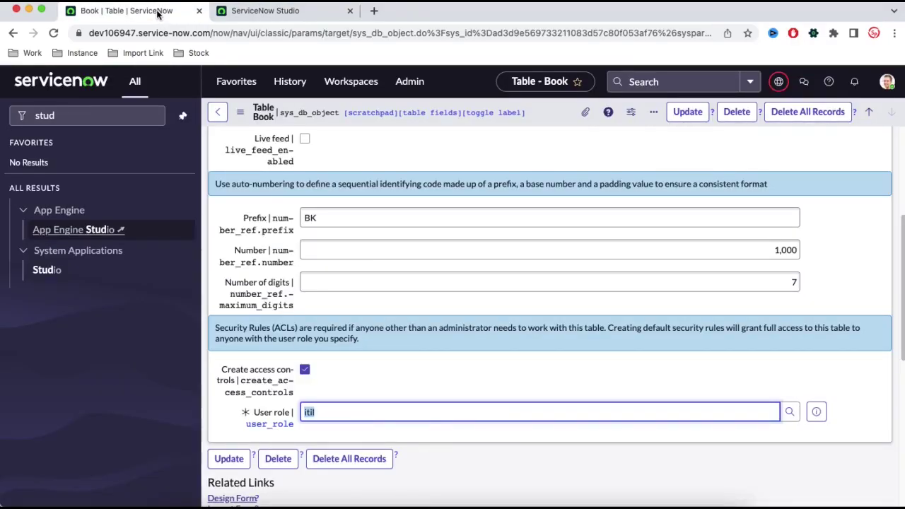
pyautogui.click(55, 34)
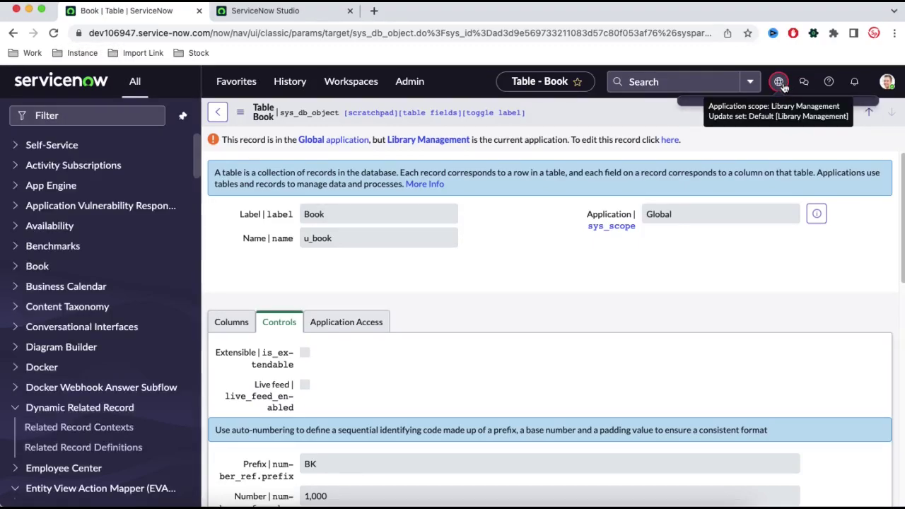
# Step: Look through the available application scopes, filter them by "lib" and select Library Management
pyautogui.click(779, 83)
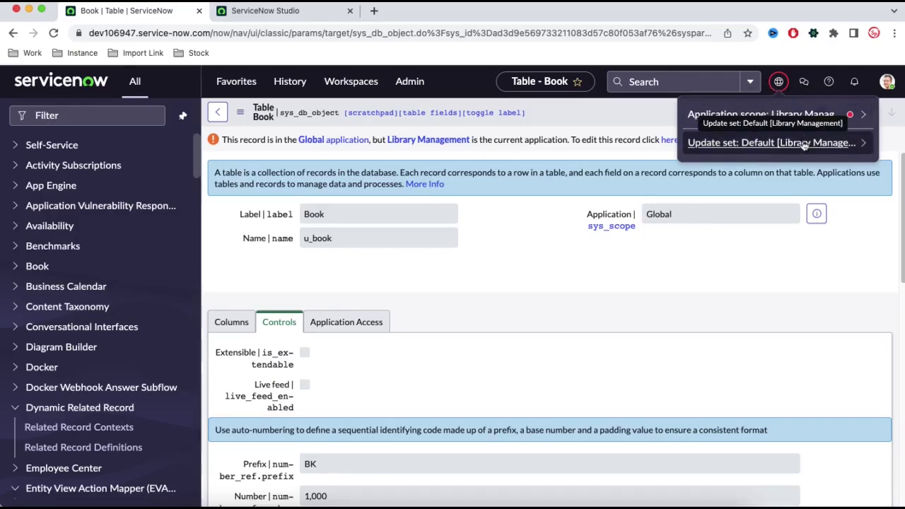
pyautogui.click(784, 113)
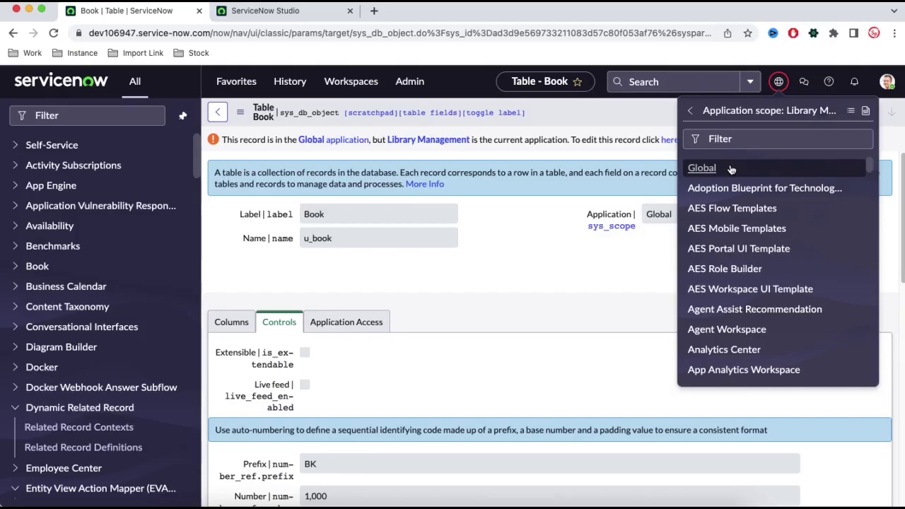
pyautogui.scroll(-20, 749, 272)
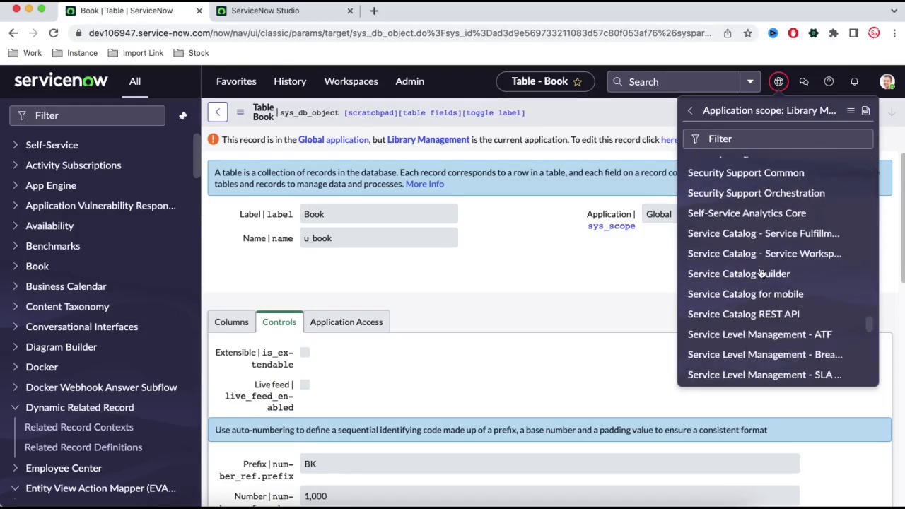
pyautogui.scroll(20, 760, 271)
pyautogui.scroll(-20, 760, 269)
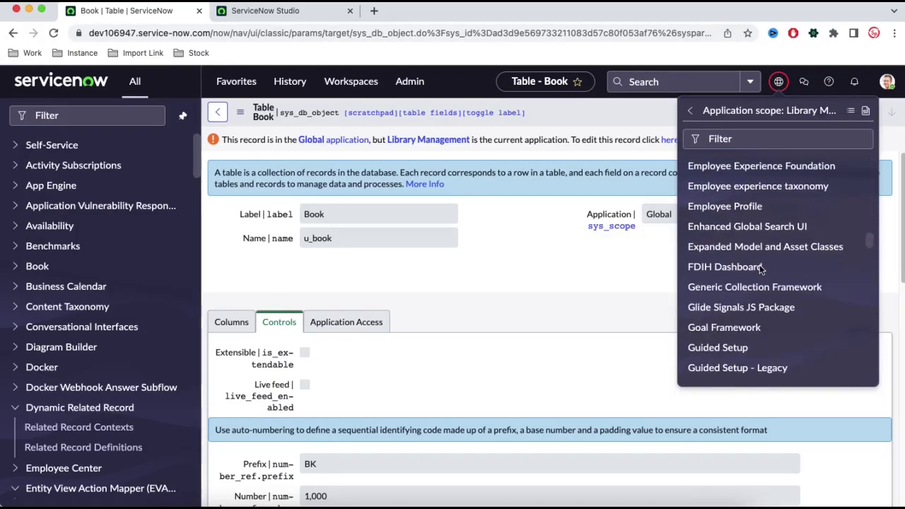
pyautogui.scroll(-3, 759, 264)
pyautogui.scroll(20, 759, 268)
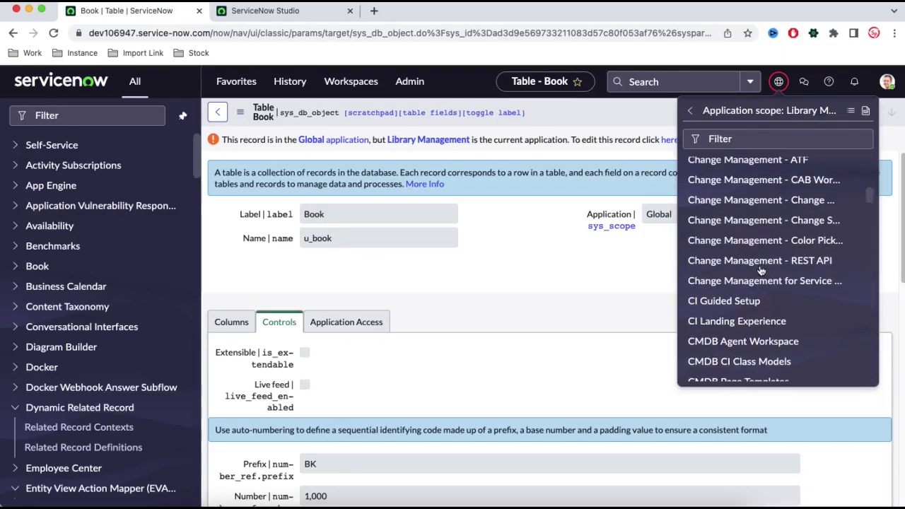
pyautogui.scroll(2, 761, 271)
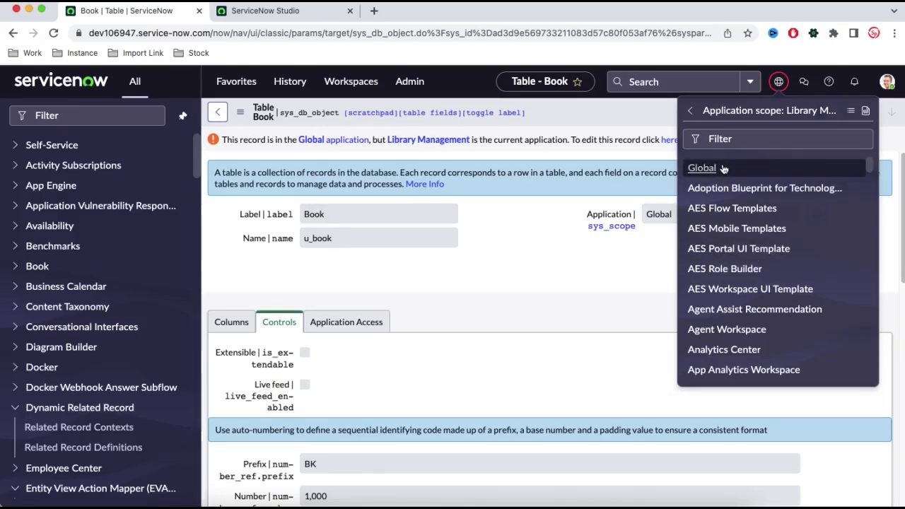
pyautogui.scroll(-20, 790, 271)
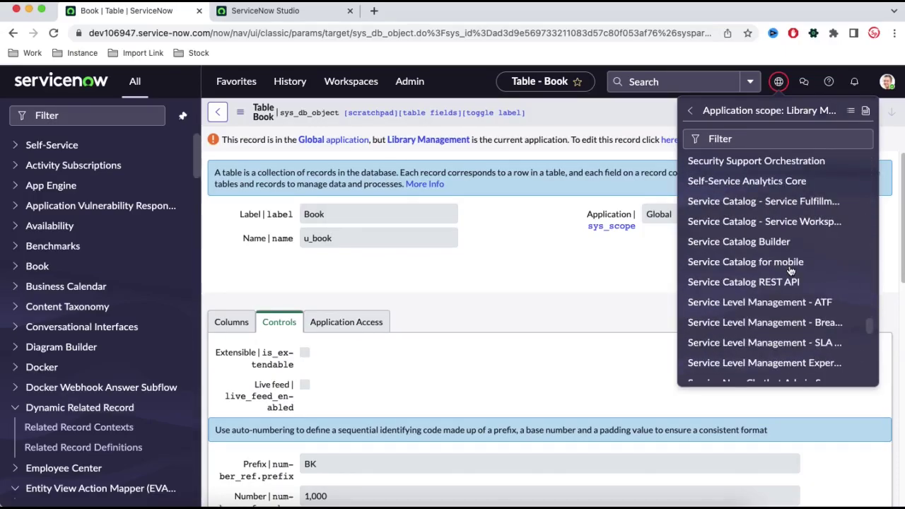
pyautogui.click(780, 138)
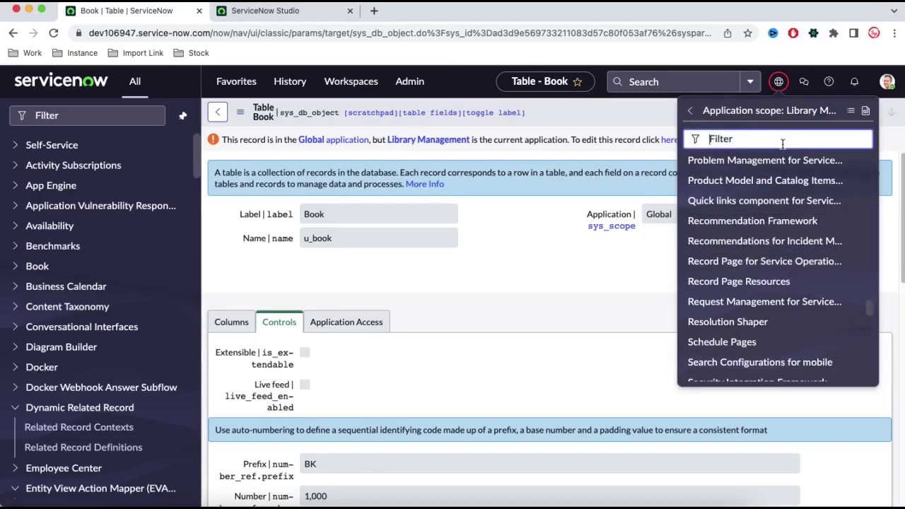
pyautogui.write('lib')
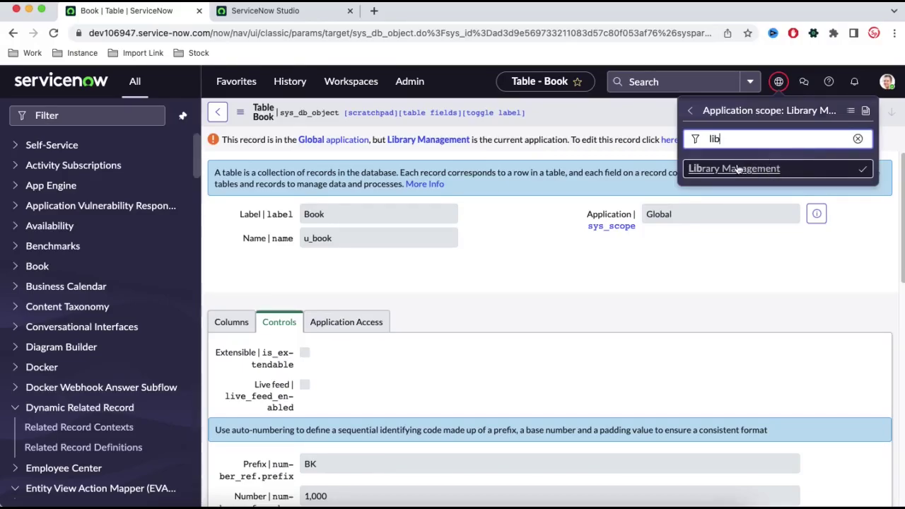
pyautogui.click(755, 169)
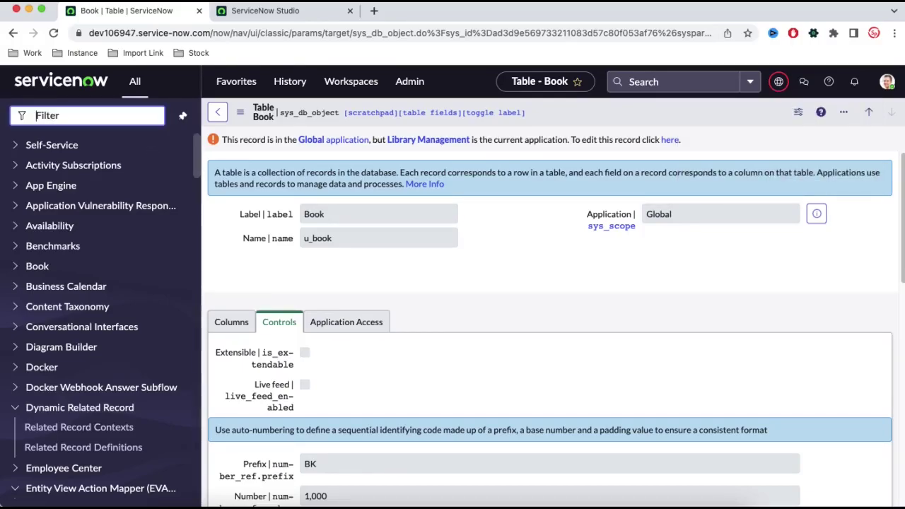
# Step: Filter the navigator for "lib", check the table name of Library Management's full Book list, and open its new-record form
pyautogui.write('lib')
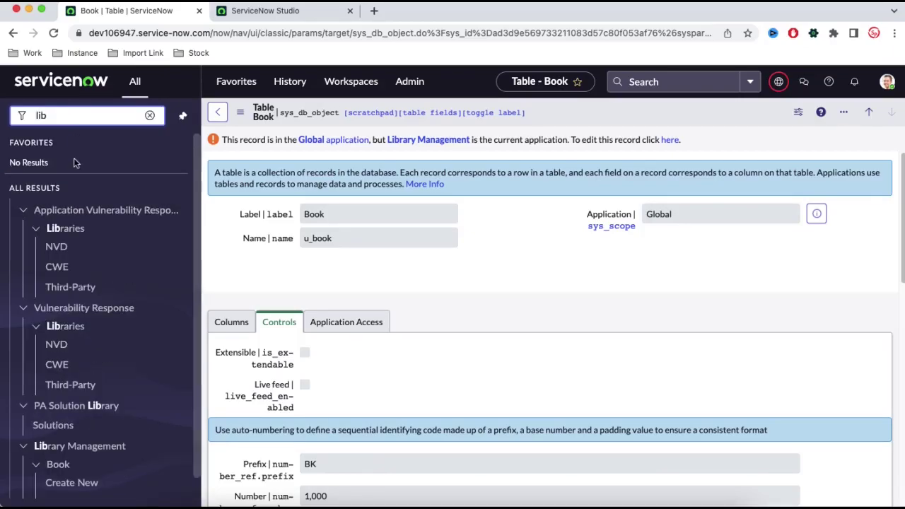
pyautogui.scroll(-1, 127, 311)
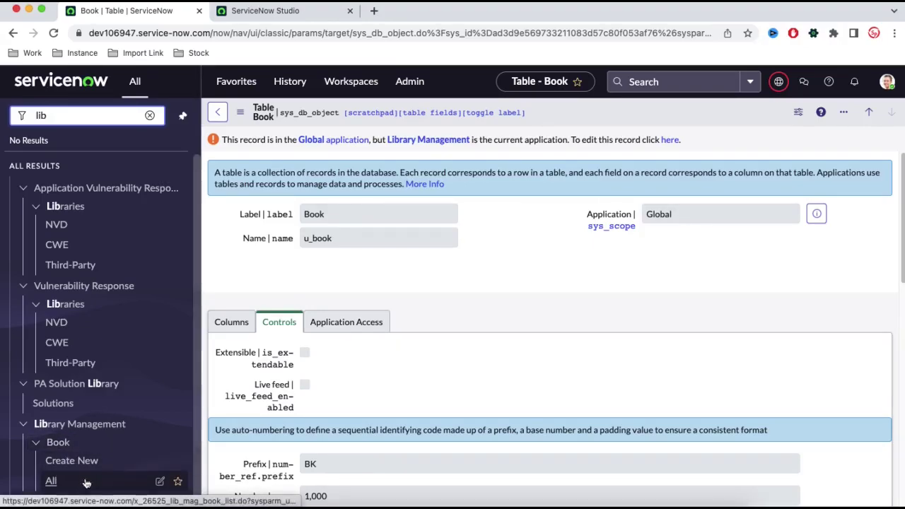
pyautogui.click(64, 485)
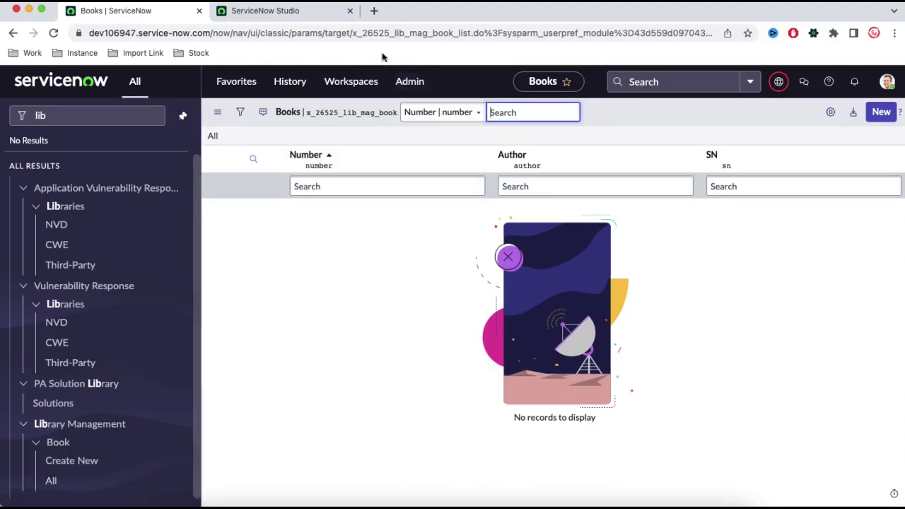
pyautogui.moveTo(355, 34); pyautogui.dragTo(455, 33)
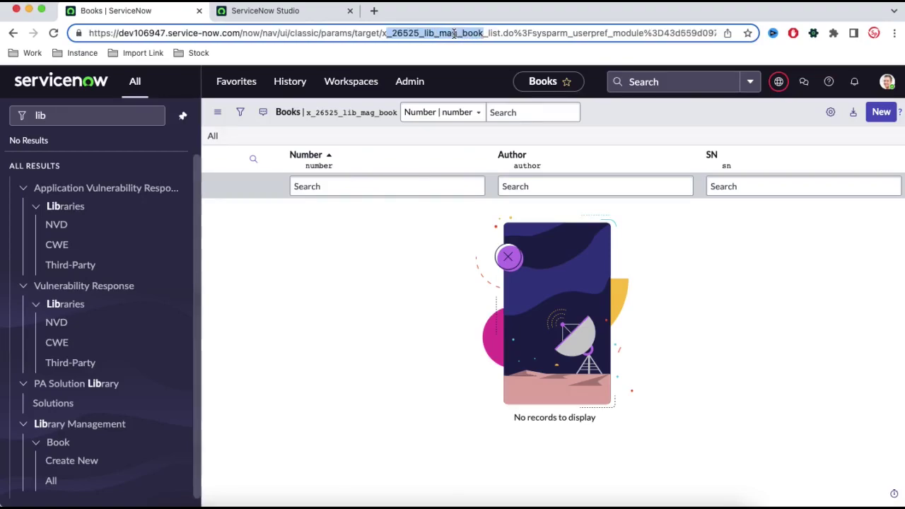
pyautogui.click(63, 462)
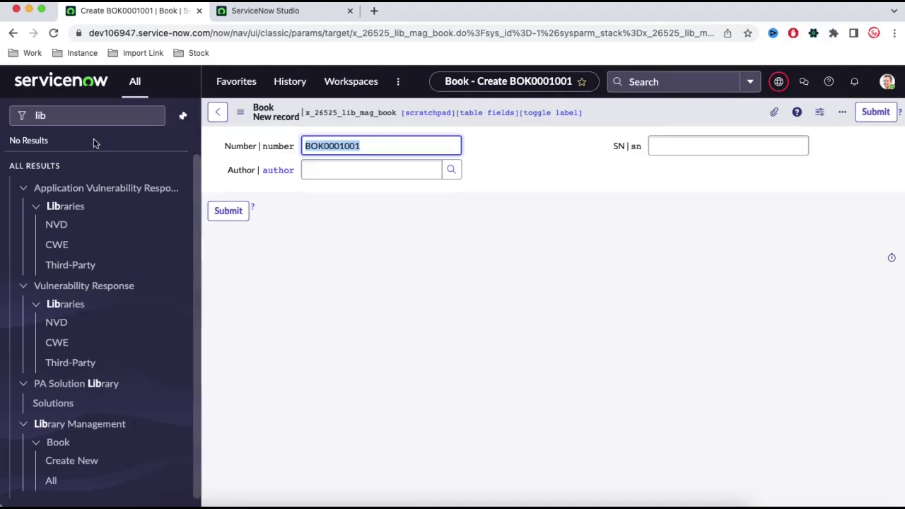
# Step: Filter the navigator for "book" and open the global Books list in a separate browser tab
pyautogui.click(24, 117)
pyautogui.write('book')
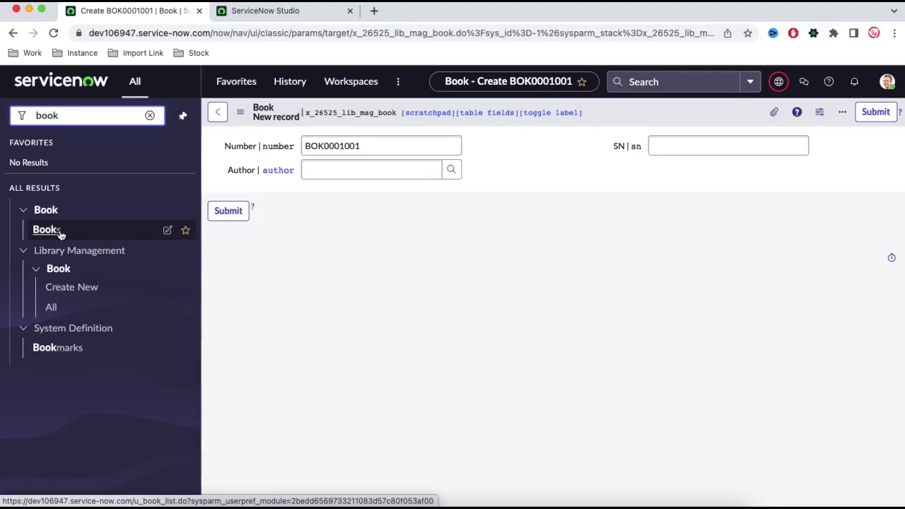
pyautogui.keyDown('super'); pyautogui.click(59, 232); pyautogui.keyUp('super')
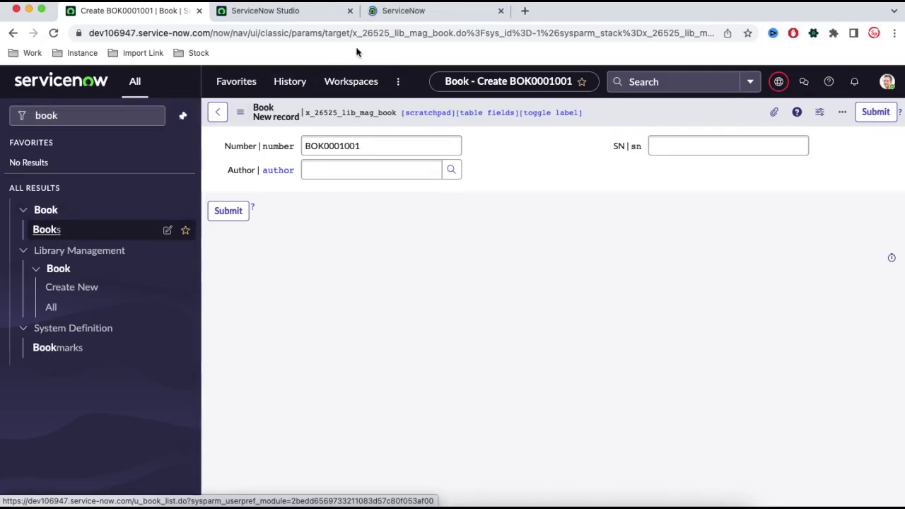
# Step: Compare the table name in the global Books list's web address with the scope prefix in the Library Management Book list's address
pyautogui.click(388, 11)
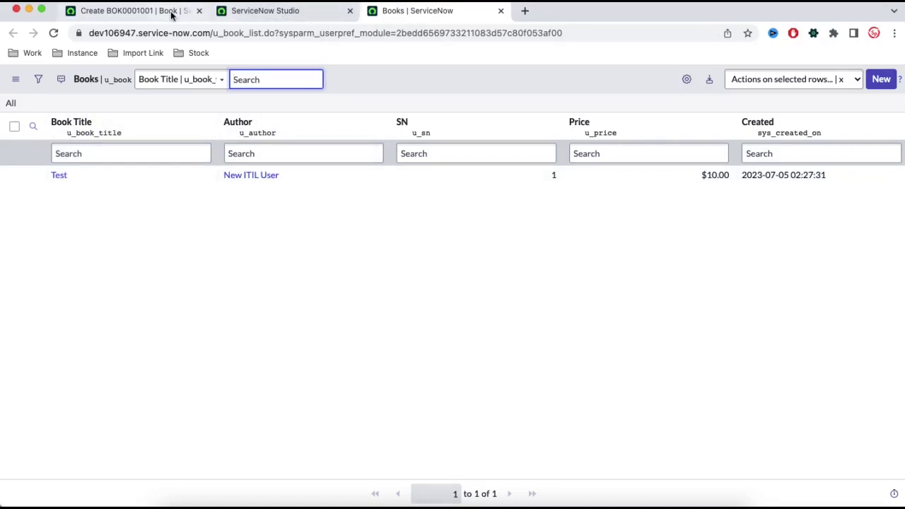
pyautogui.click(172, 12)
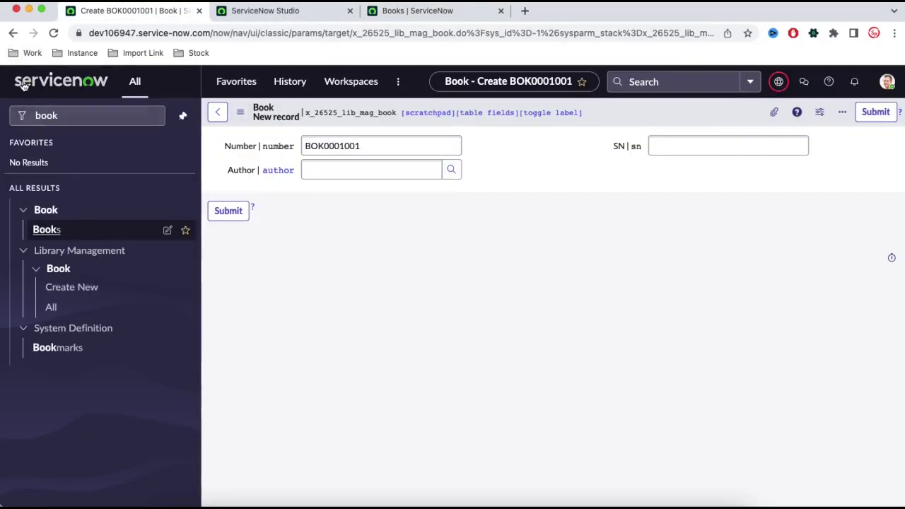
pyautogui.click(12, 33)
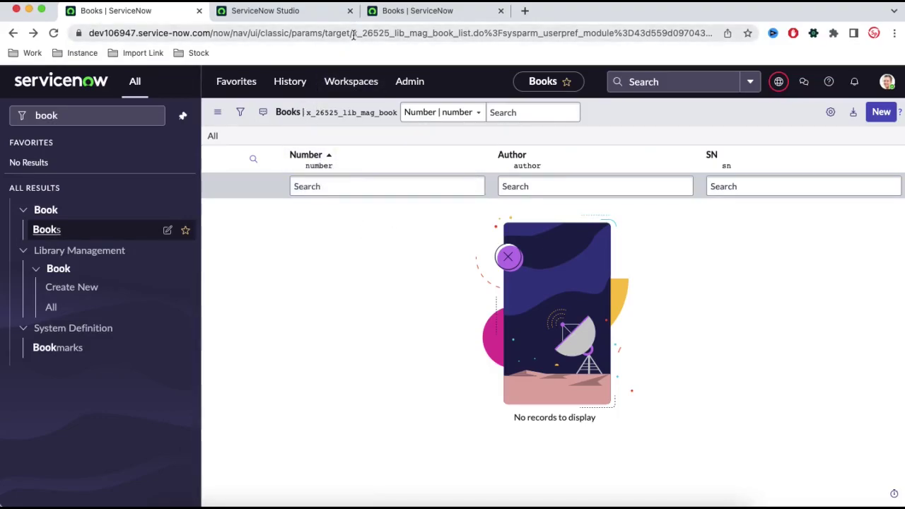
pyautogui.moveTo(353, 34); pyautogui.dragTo(430, 34)
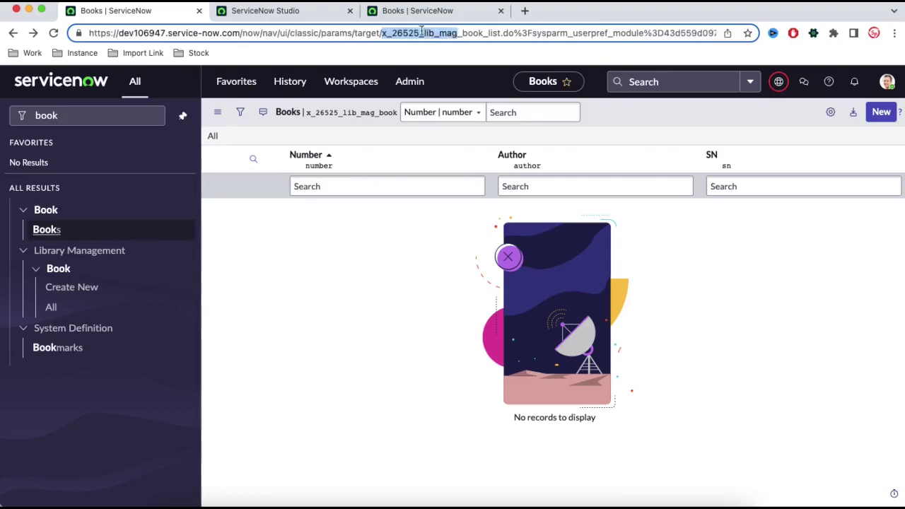
pyautogui.click(398, 14)
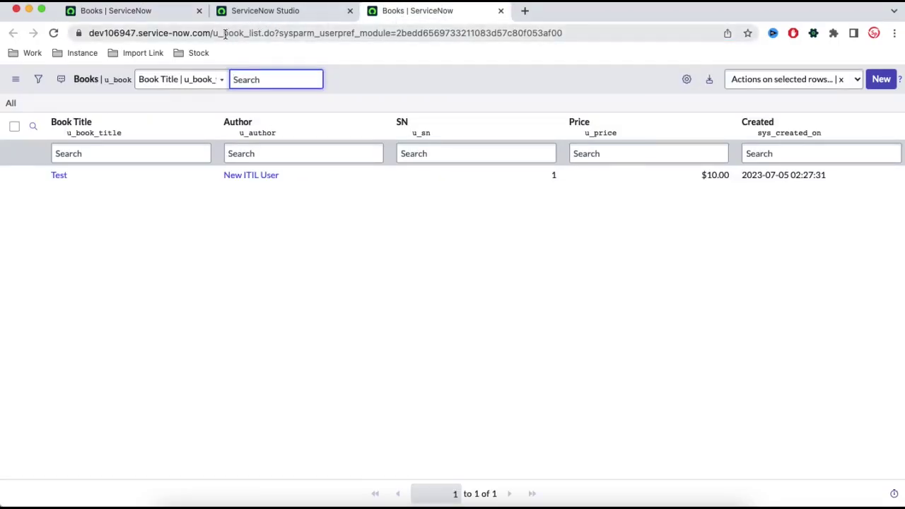
# Step: In the CotEditor notes, append "- Global Custom" to the u_book line and "- Scoped" to the scope_book line, then return to the browser
pyautogui.click(227, 503)
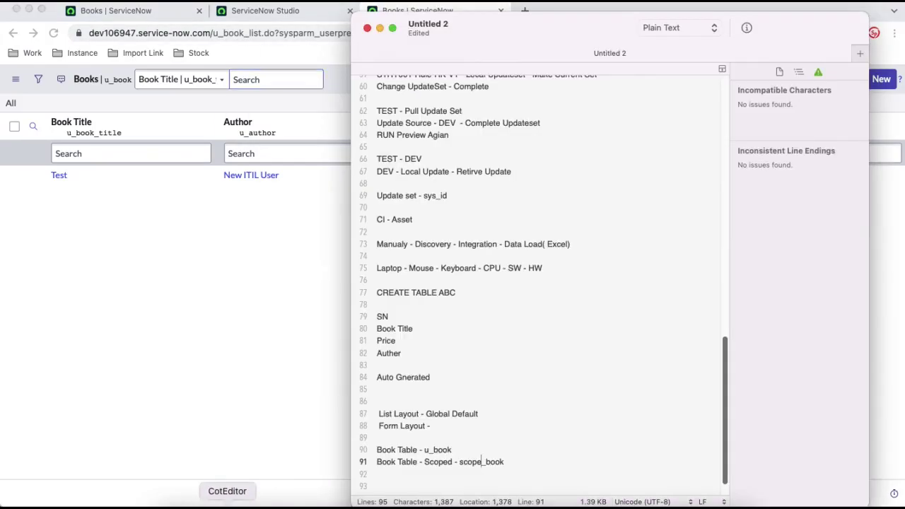
pyautogui.click(456, 448)
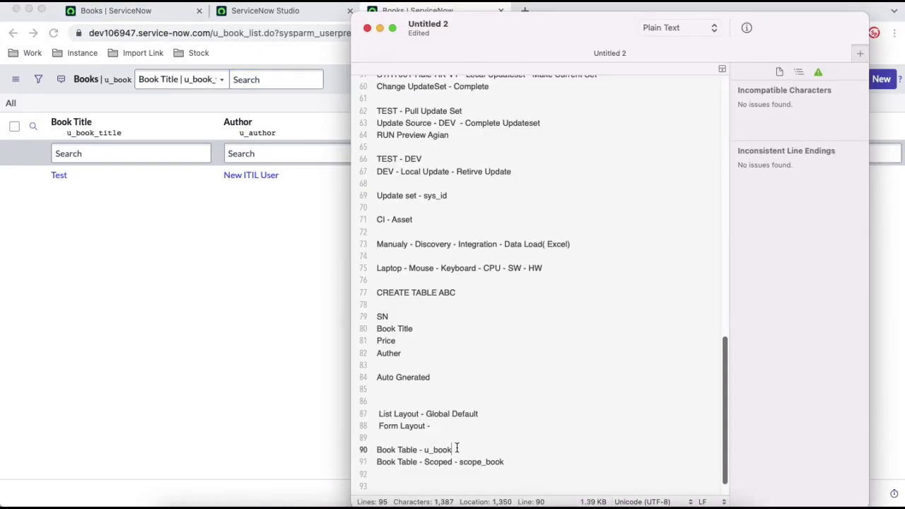
pyautogui.write('- Global Custom')
pyautogui.click(518, 460)
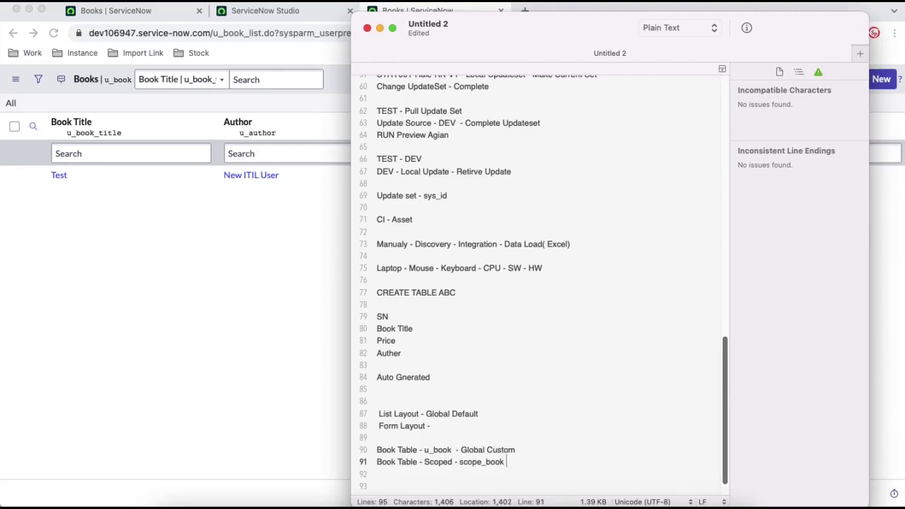
pyautogui.write('- Scoped')
pyautogui.click(222, 352)
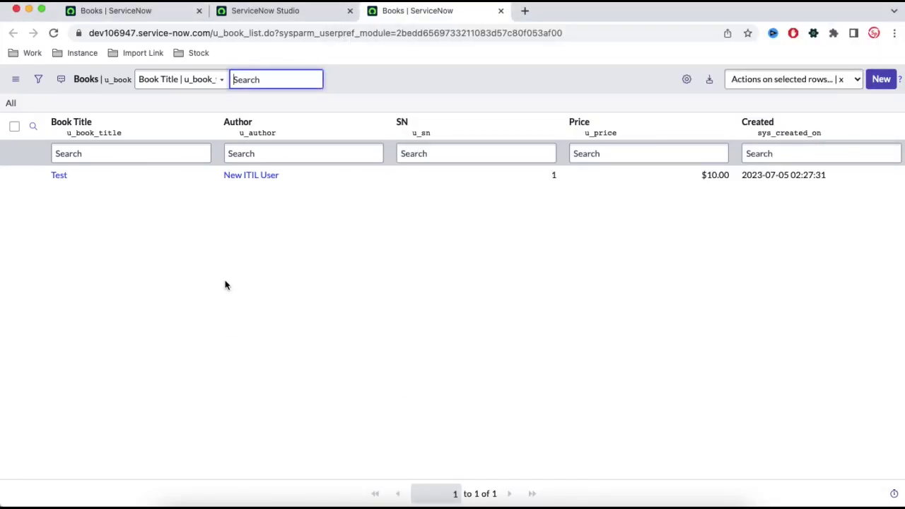
# Step: Open a new record form from the Library Management Book list and inspect the SN field's dictionary information
pyautogui.click(159, 7)
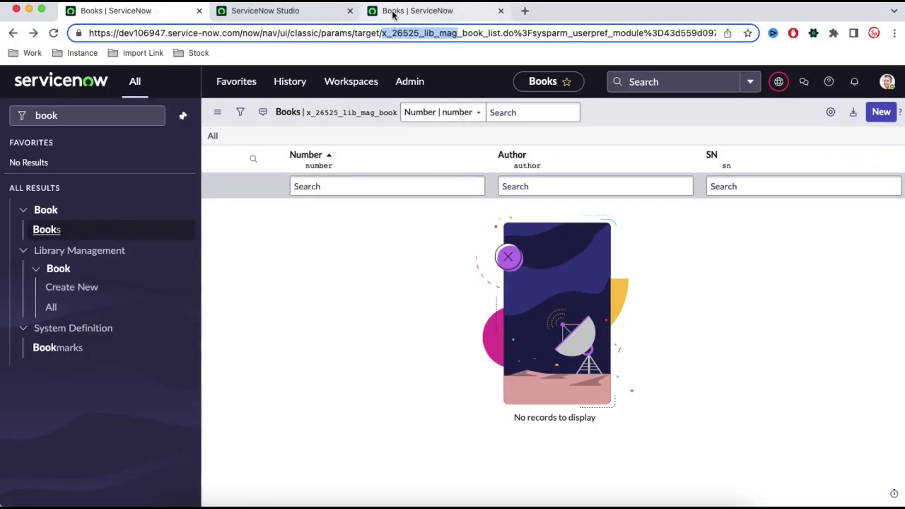
pyautogui.click(887, 117)
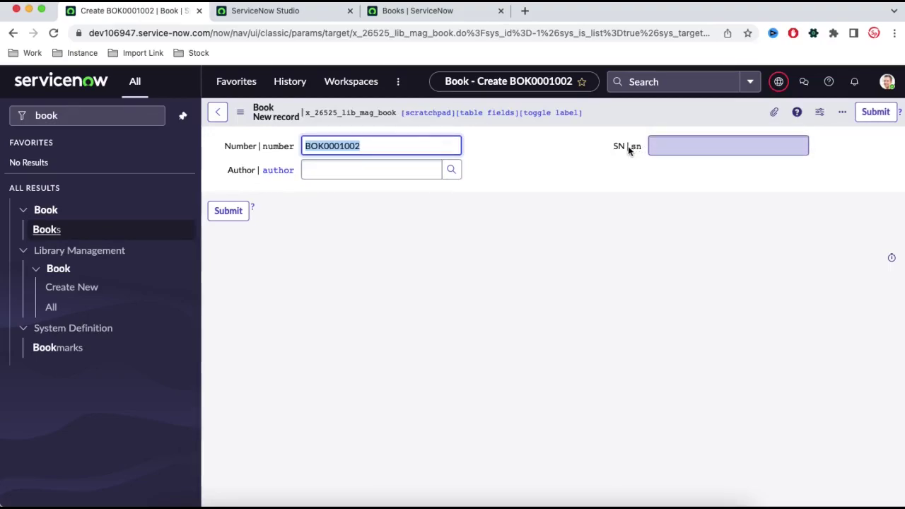
pyautogui.rightClick(628, 146)
pyautogui.click(657, 202)
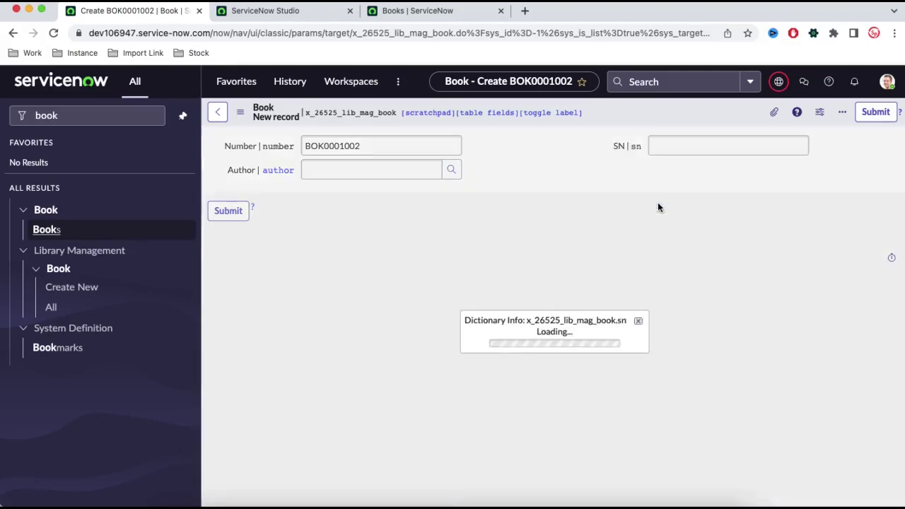
pyautogui.doubleClick(525, 297)
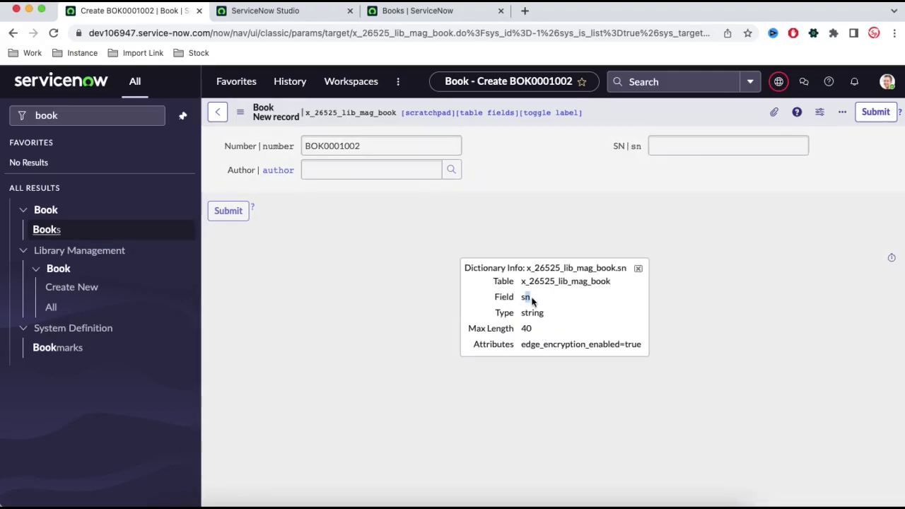
pyautogui.click(525, 296)
pyautogui.doubleClick(525, 297)
pyautogui.click(638, 268)
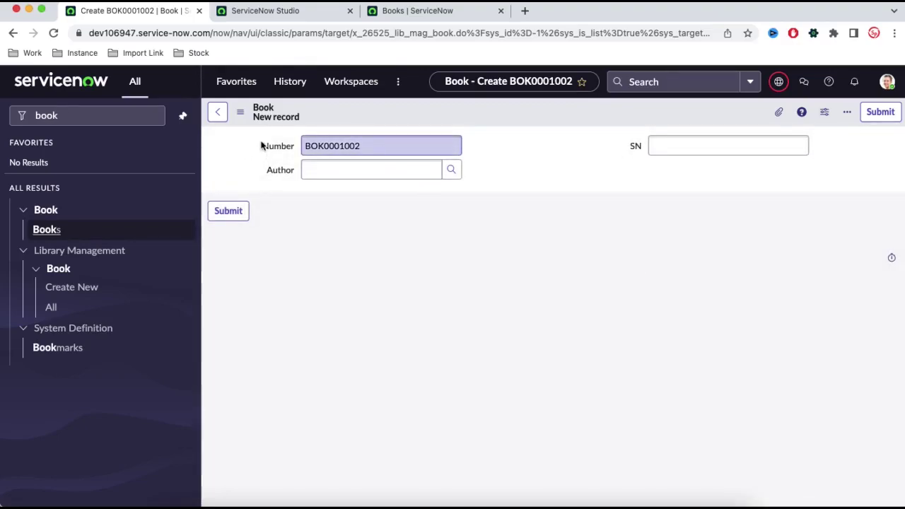
# Step: Show the scoped Number field's dictionary information and open the global Books record "Test" to compare field names
pyautogui.rightClick(262, 145)
pyautogui.click(294, 198)
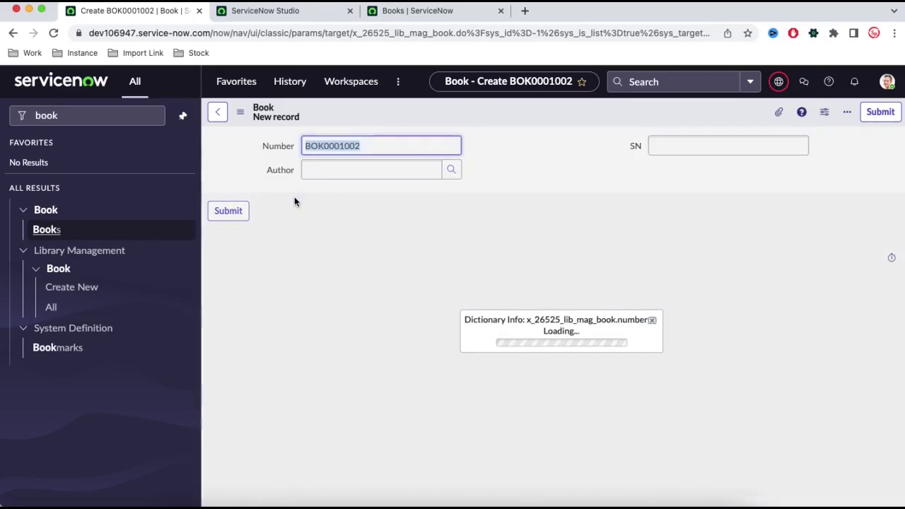
pyautogui.click(410, 11)
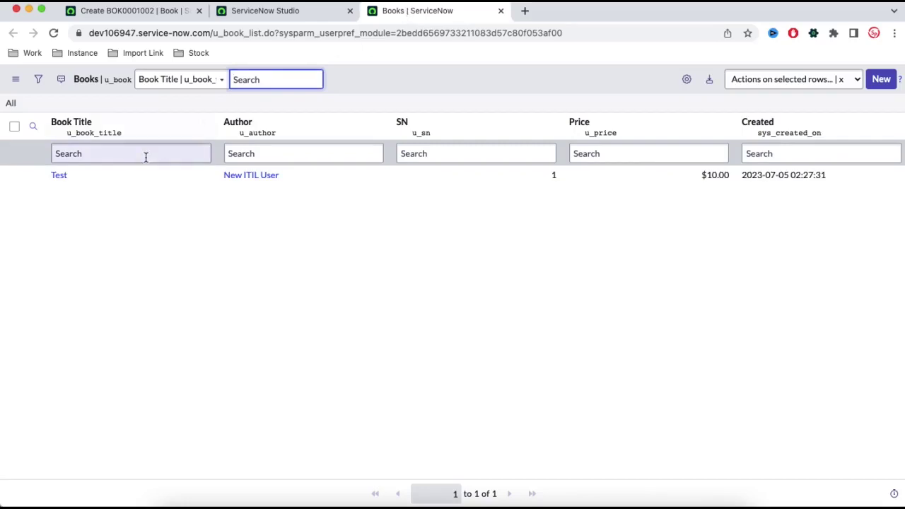
pyautogui.click(59, 176)
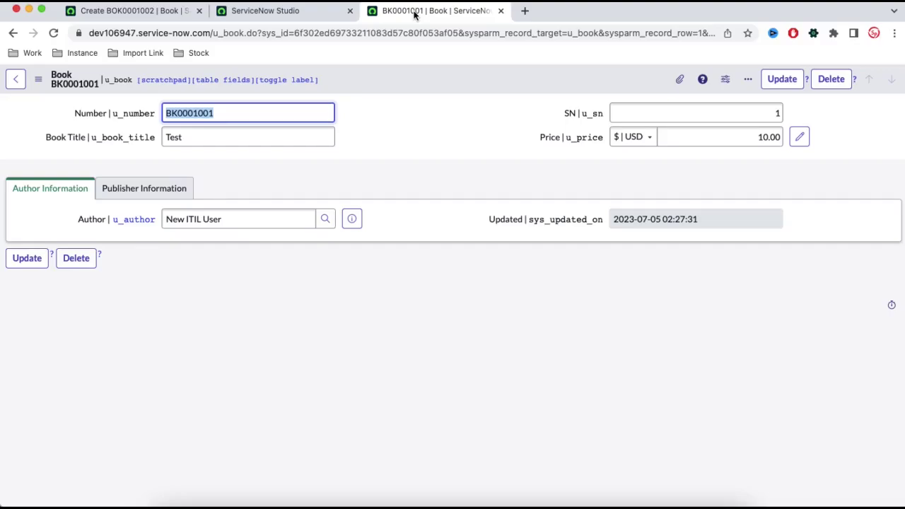
# Step: Bring up Studio's application selection list, look through the applications and filter them by "x_"
pyautogui.click(259, 17)
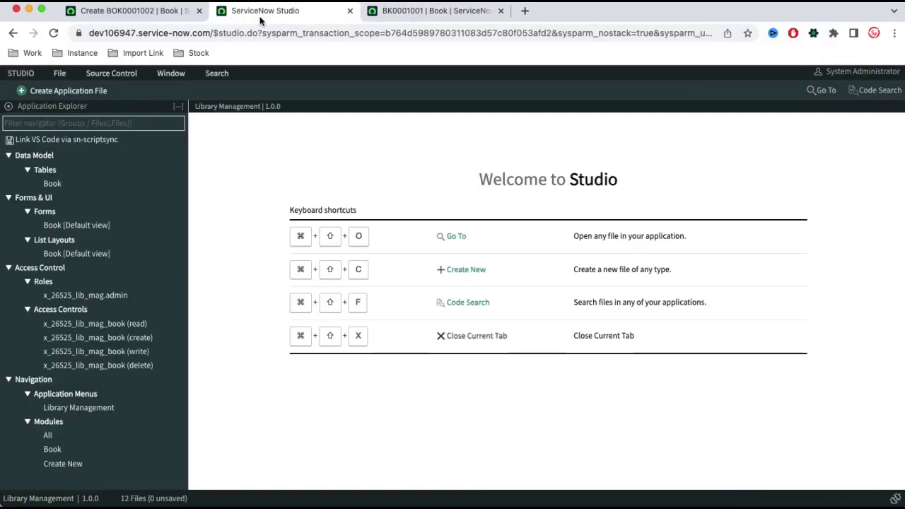
pyautogui.click(71, 76)
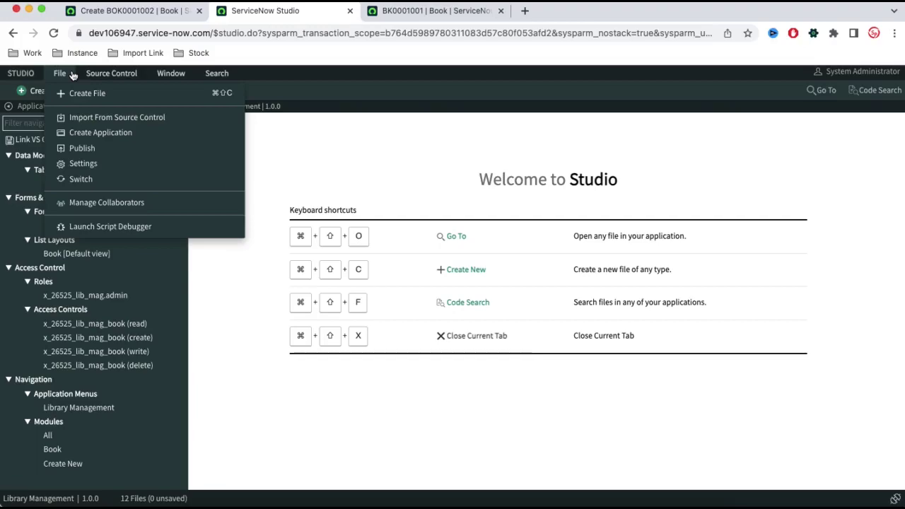
pyautogui.click(82, 180)
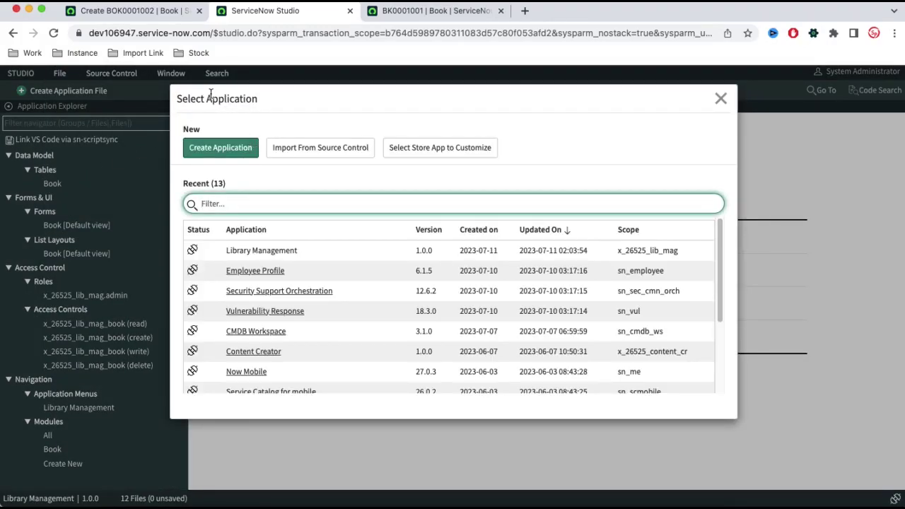
pyautogui.scroll(-3, 299, 323)
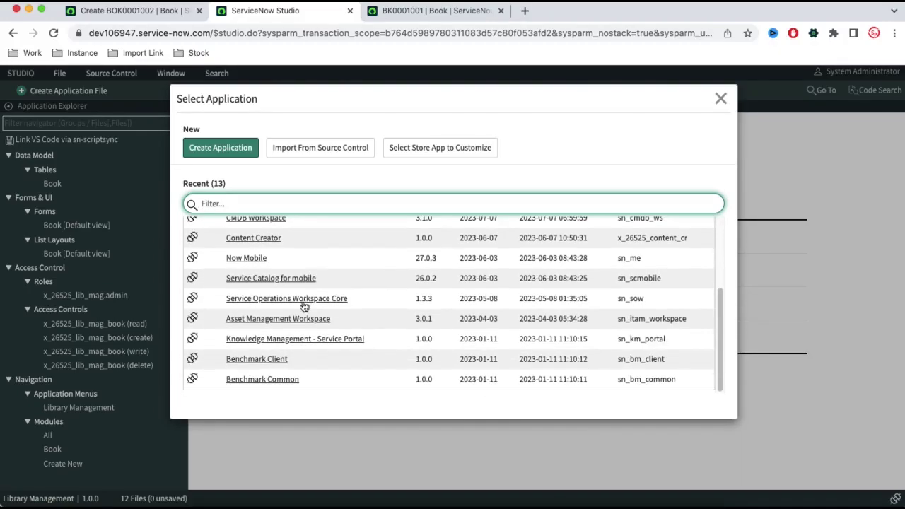
pyautogui.scroll(2, 303, 300)
pyautogui.scroll(1, 303, 299)
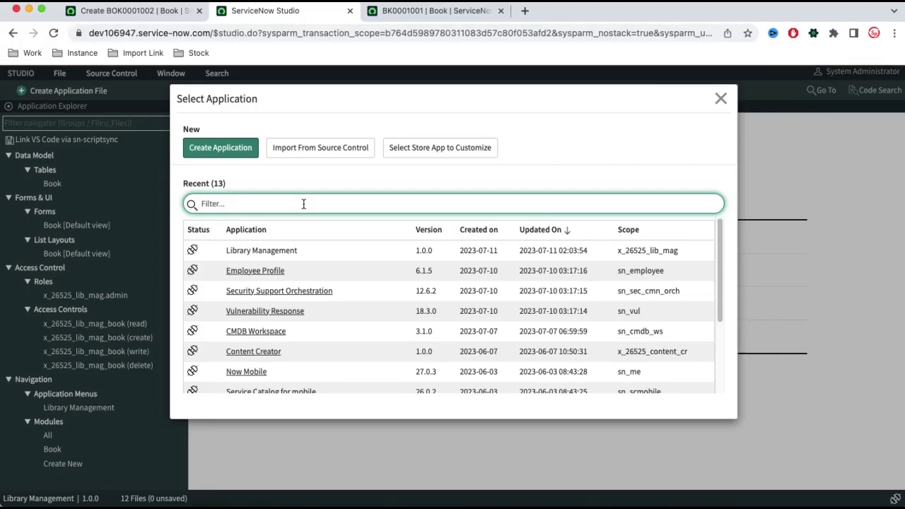
pyautogui.write('x_')
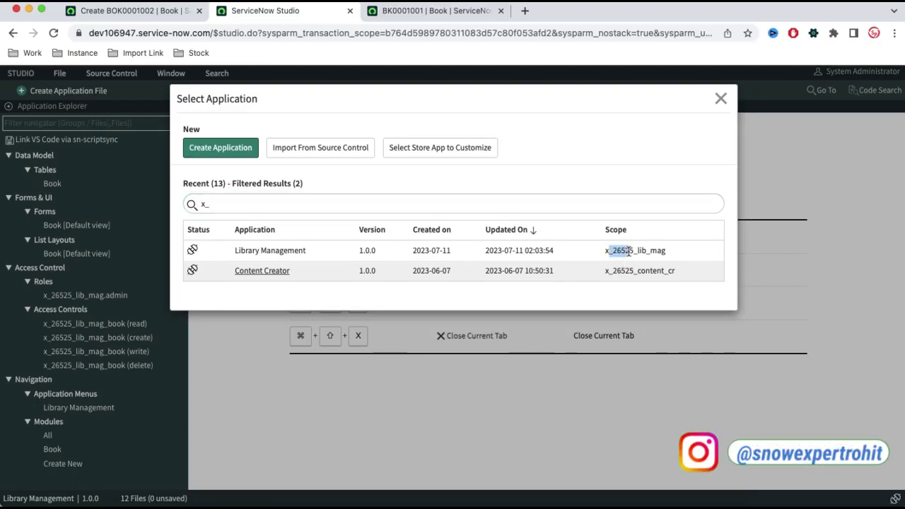
# Step: Clear the application filter and examine the scope names of Employee Profile and Security Support Orchestration
pyautogui.press('BackSpace')
pyautogui.press('BackSpace')
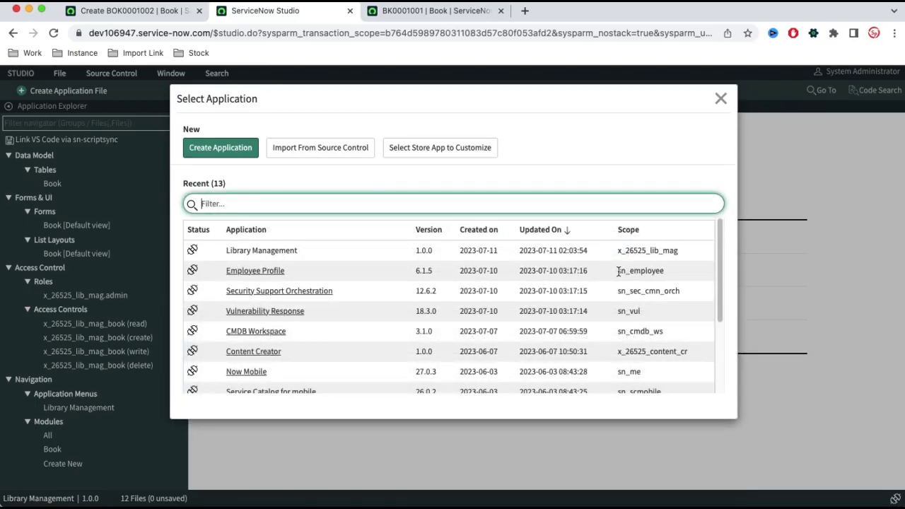
pyautogui.moveTo(618, 271); pyautogui.dragTo(663, 270)
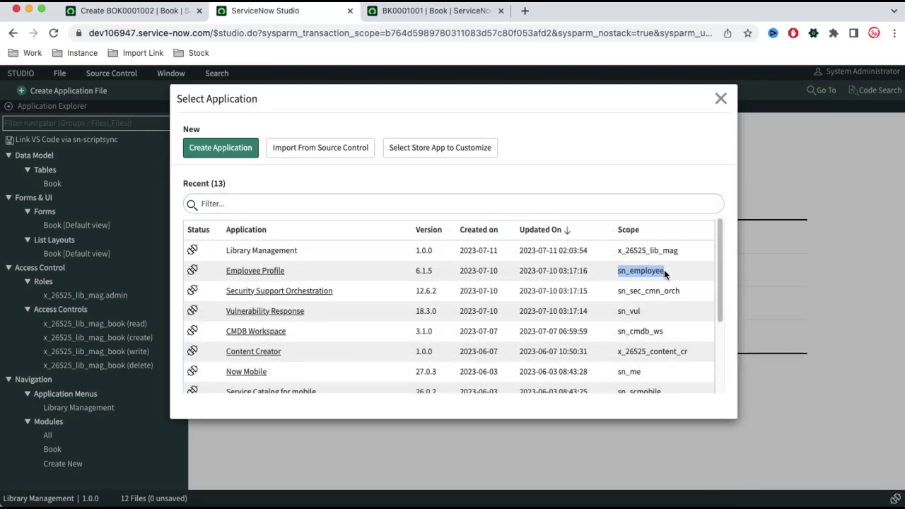
pyautogui.click(619, 291)
pyautogui.moveTo(619, 291); pyautogui.dragTo(679, 292)
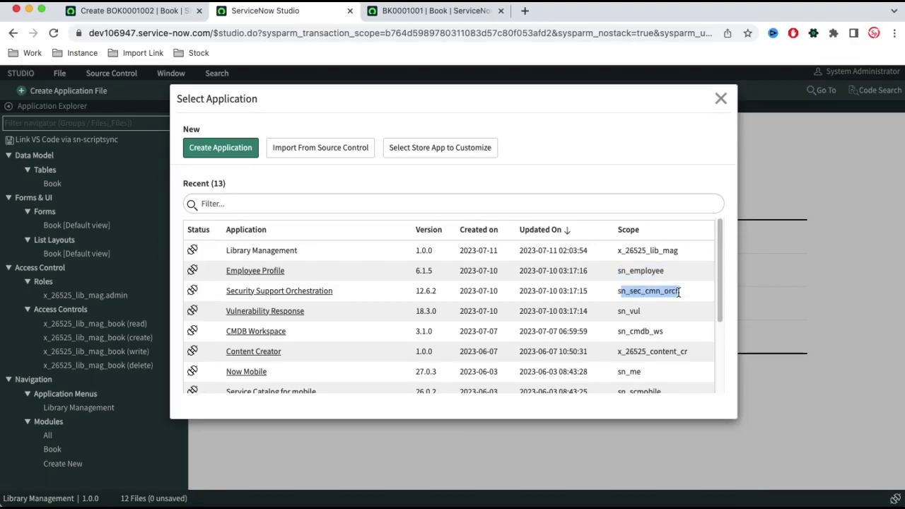
# Step: Filter the Studio applications by "x_" again, then clear the filter and review the scope prefixes of the full list
pyautogui.click(525, 208)
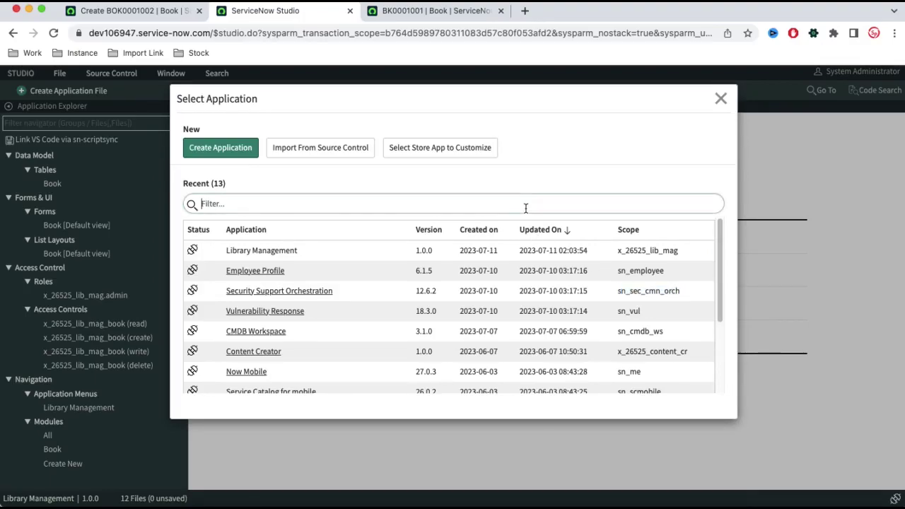
pyautogui.write('x_')
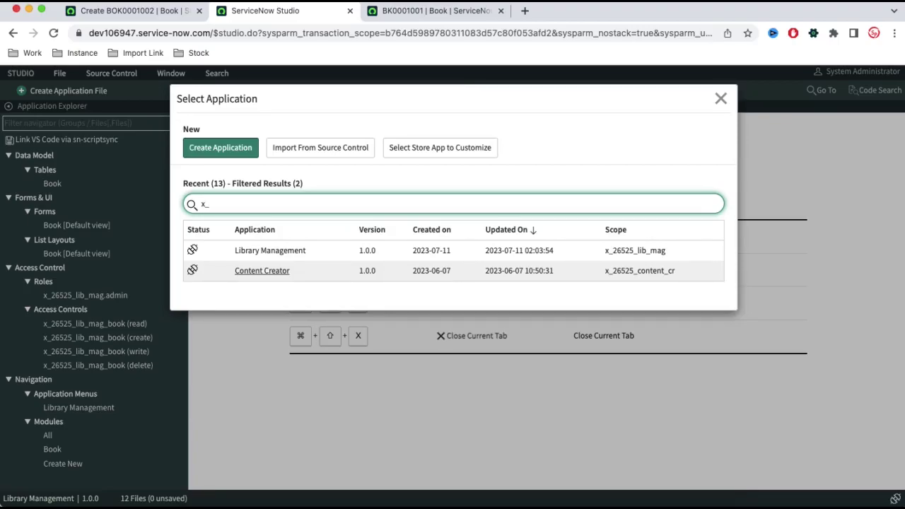
pyautogui.press('BackSpace')
pyautogui.press('BackSpace')
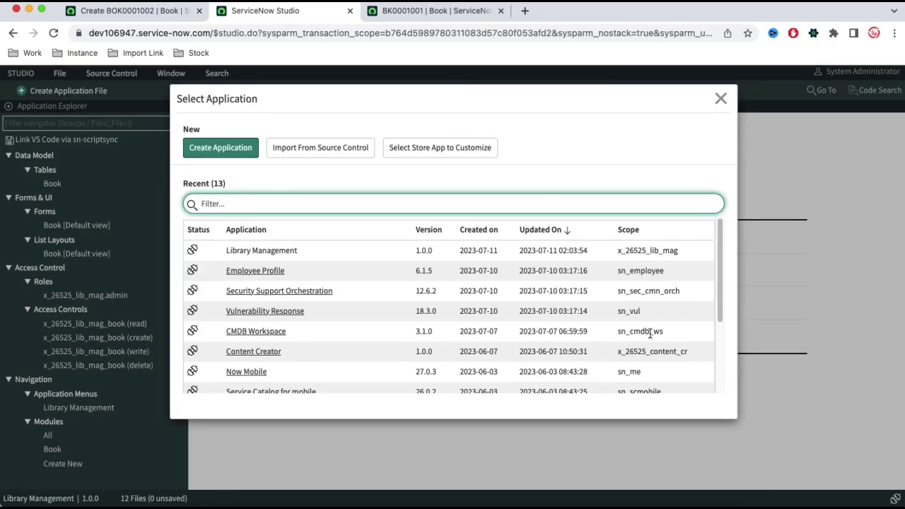
pyautogui.scroll(-3, 652, 303)
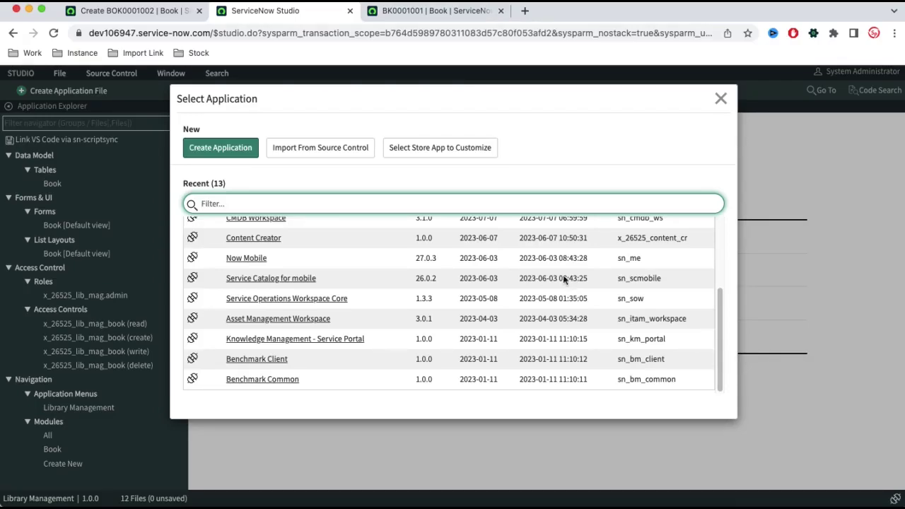
# Step: Open the custom applications list in the main instance with sys_app.list and check the listed application names
pyautogui.click(160, 10)
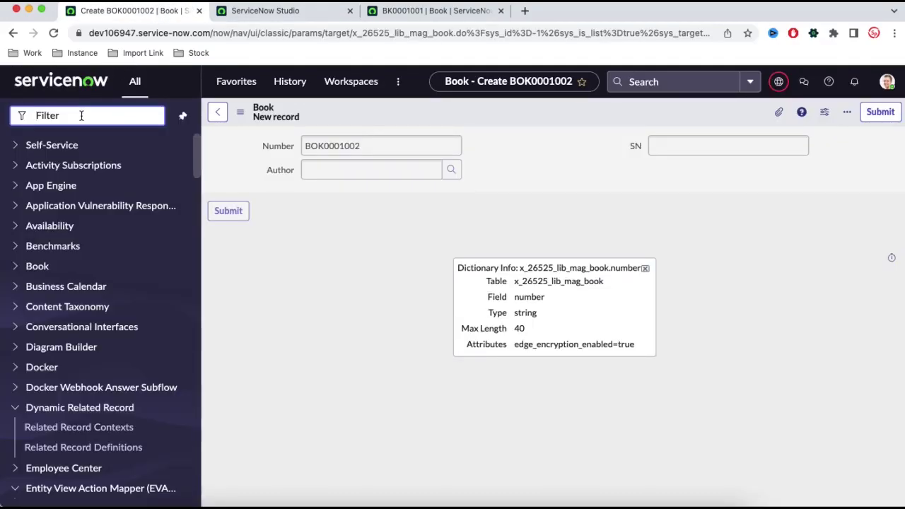
pyautogui.write('sys')
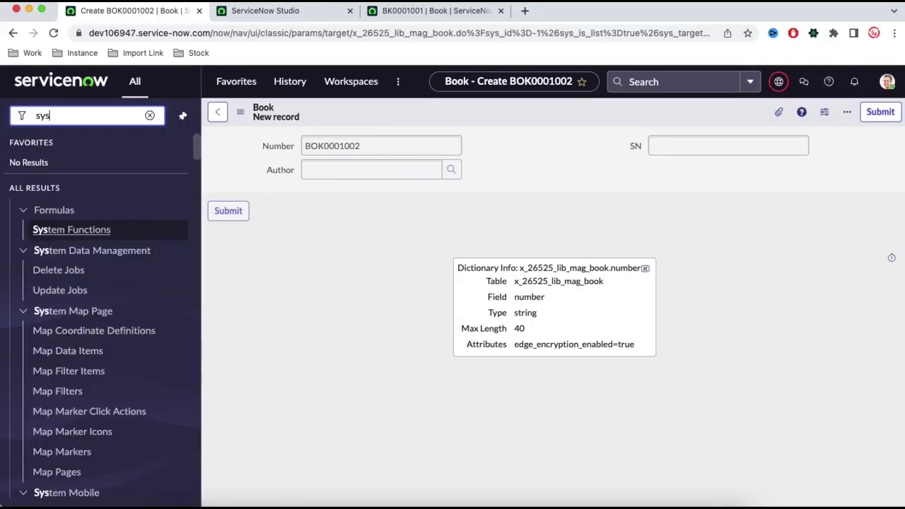
pyautogui.write('_app.list')
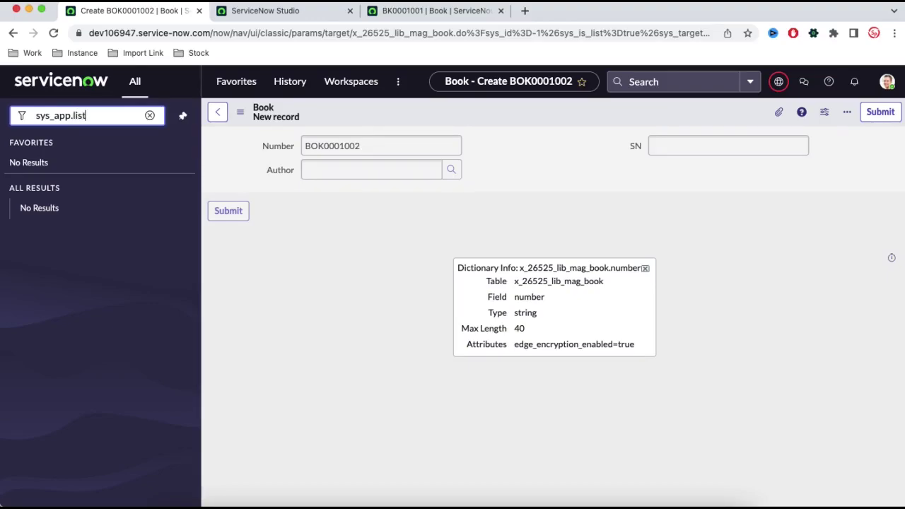
pyautogui.press('Return')
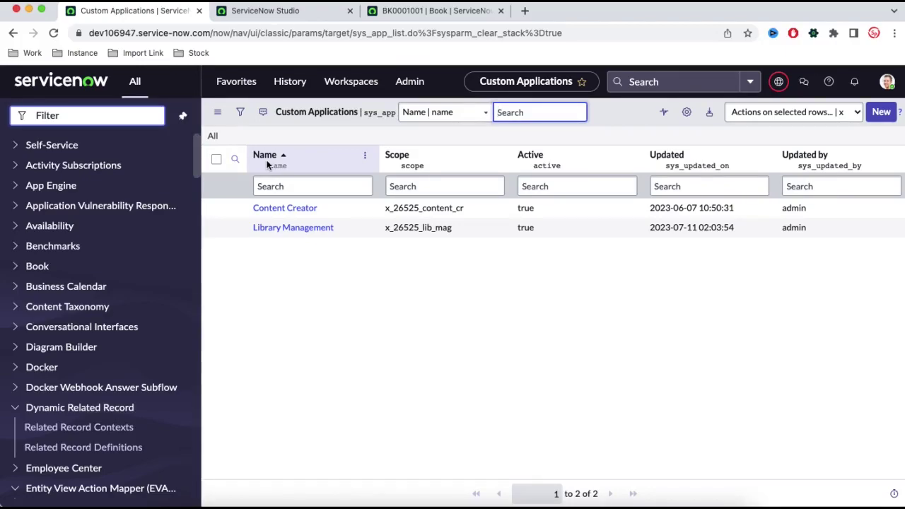
pyautogui.moveTo(250, 228); pyautogui.dragTo(256, 210)
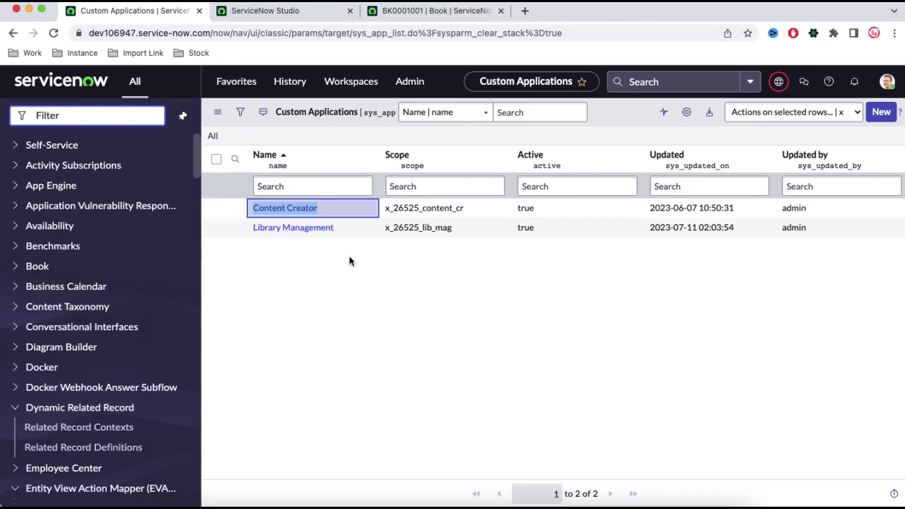